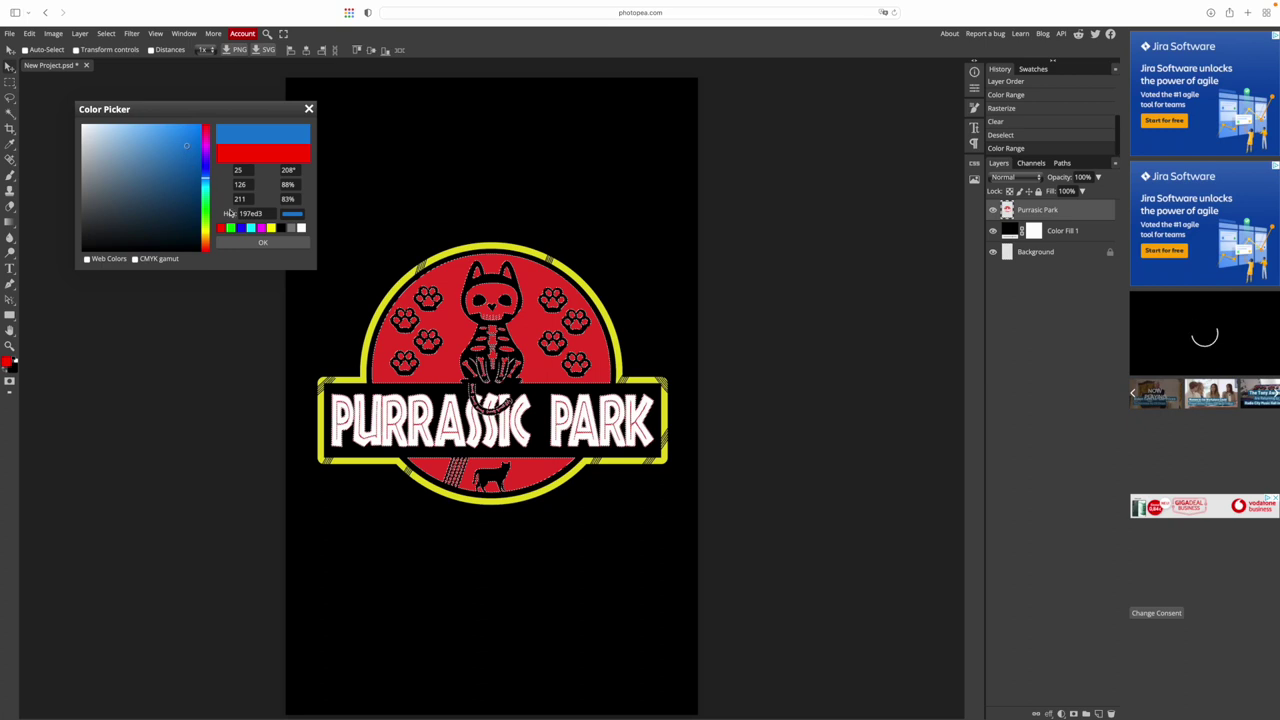
# - Confirm blue 197ed3 in the Color Picker to create the Color Fill 2 layer
pyautogui.click(243, 244)
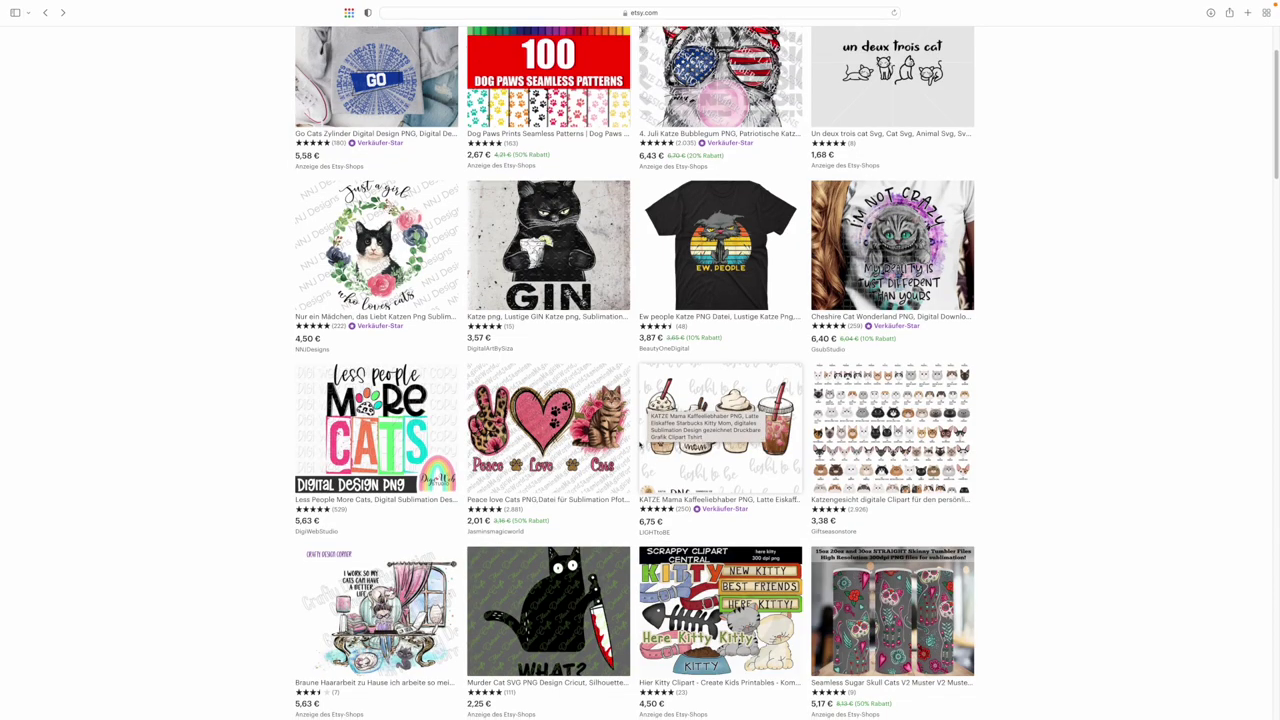
# - Scroll through the Etsy cat design listings down to the pagination row
pyautogui.scroll(-1, 634, 373)
pyautogui.scroll(-5, 625, 476)
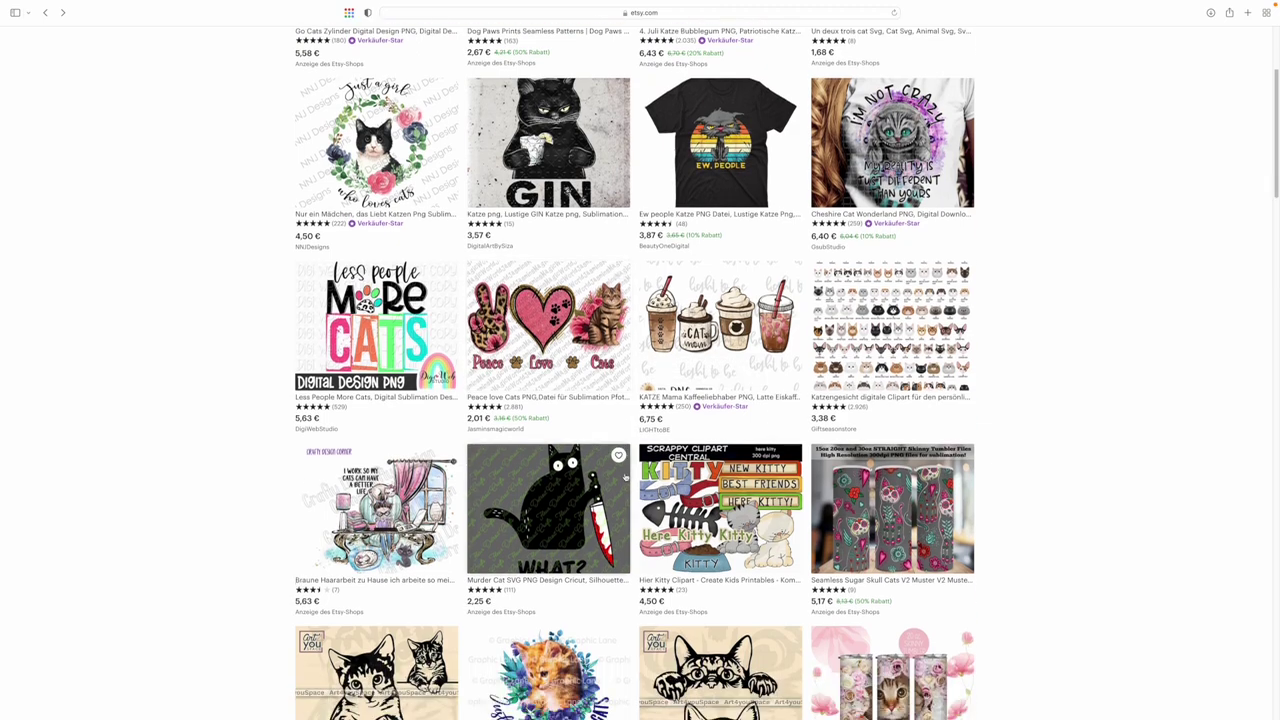
pyautogui.scroll(-4, 629, 485)
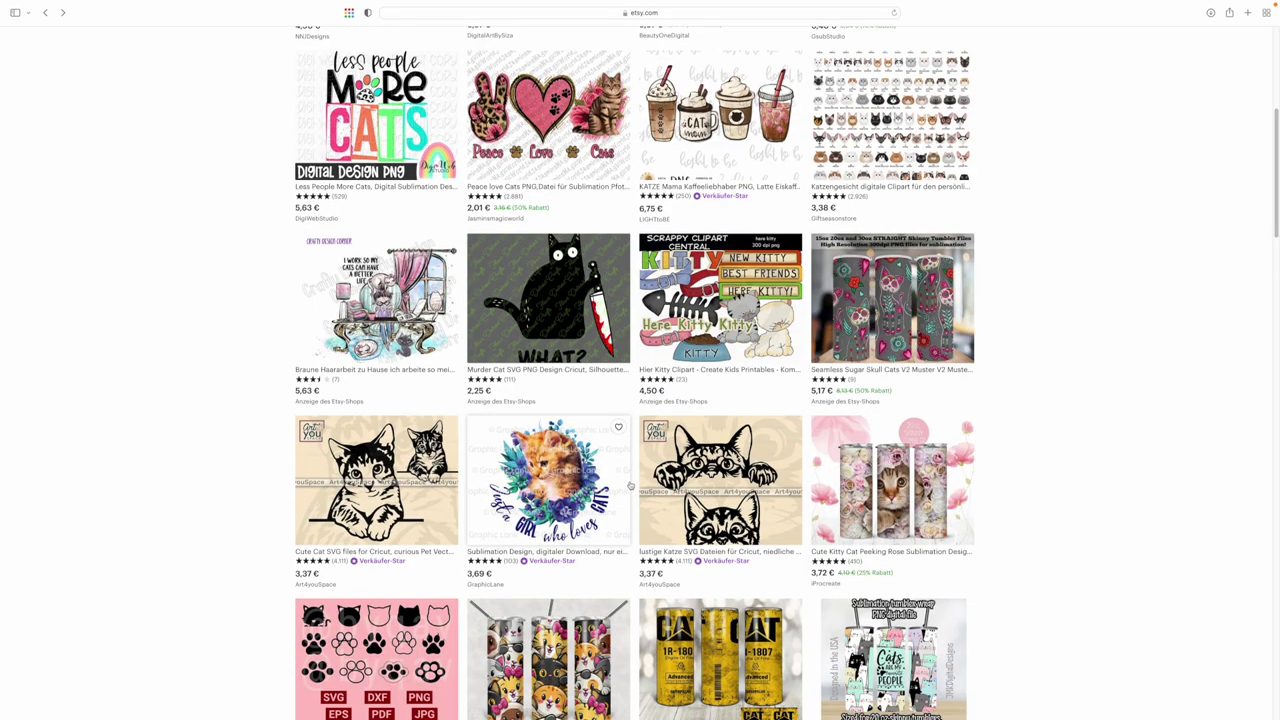
pyautogui.scroll(-2, 627, 486)
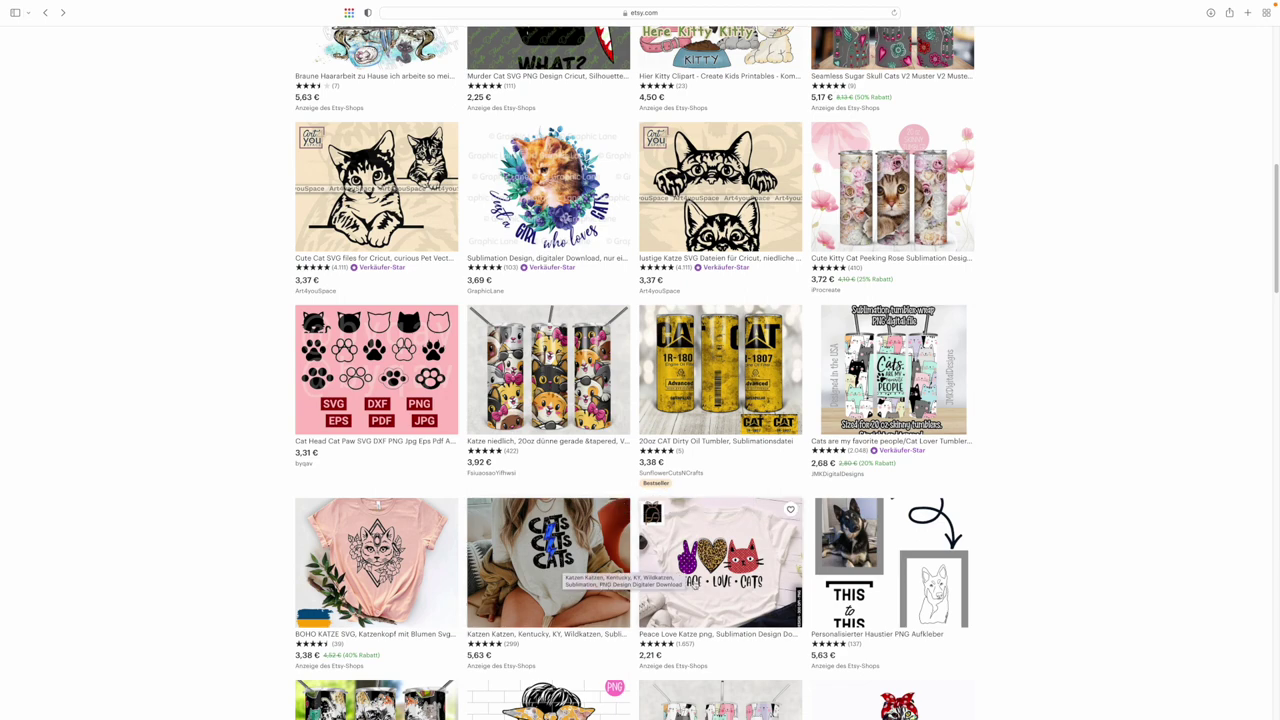
pyautogui.scroll(-10, 688, 590)
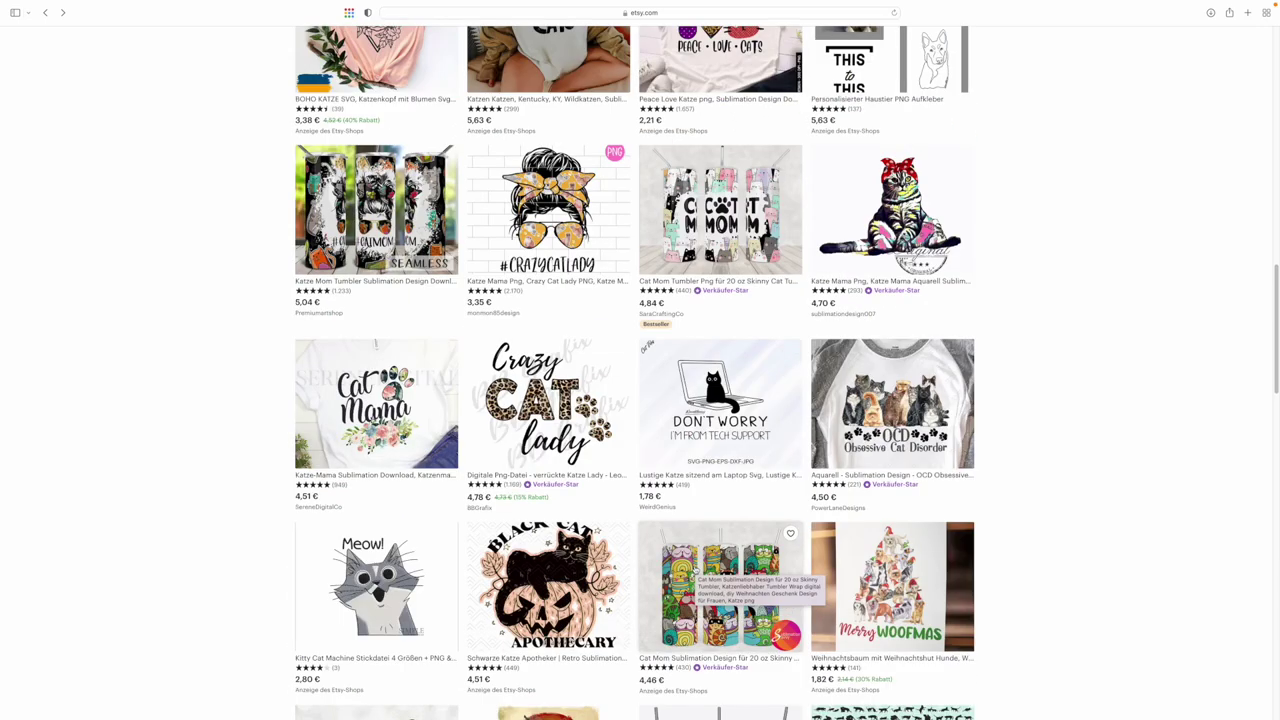
pyautogui.scroll(-3, 692, 576)
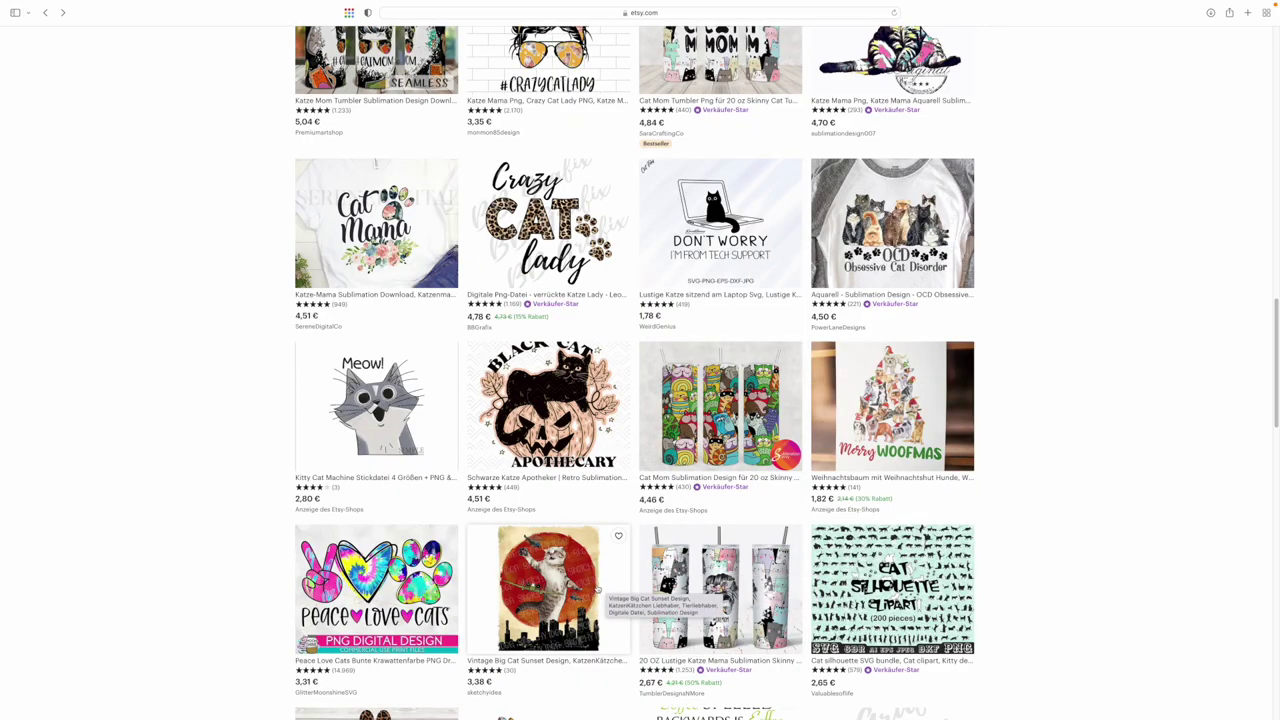
pyautogui.scroll(-2, 598, 590)
pyautogui.scroll(-12, 600, 600)
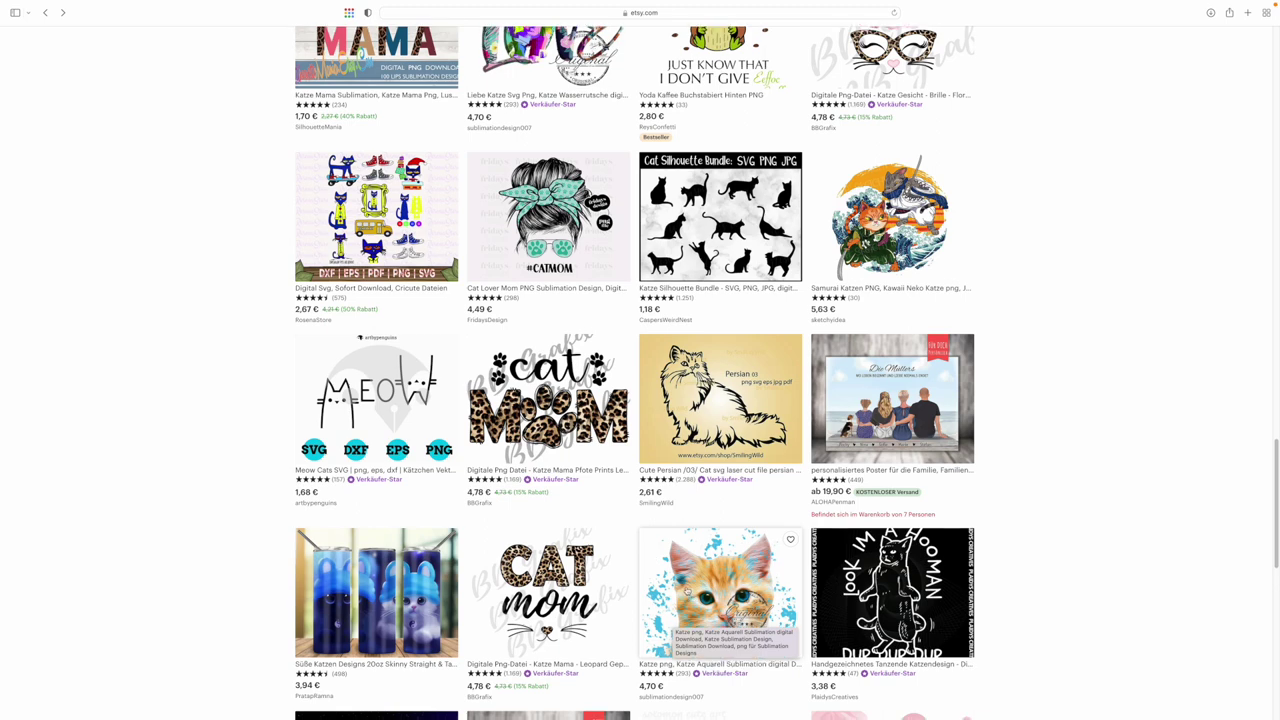
pyautogui.scroll(-3, 688, 595)
pyautogui.scroll(-2, 676, 594)
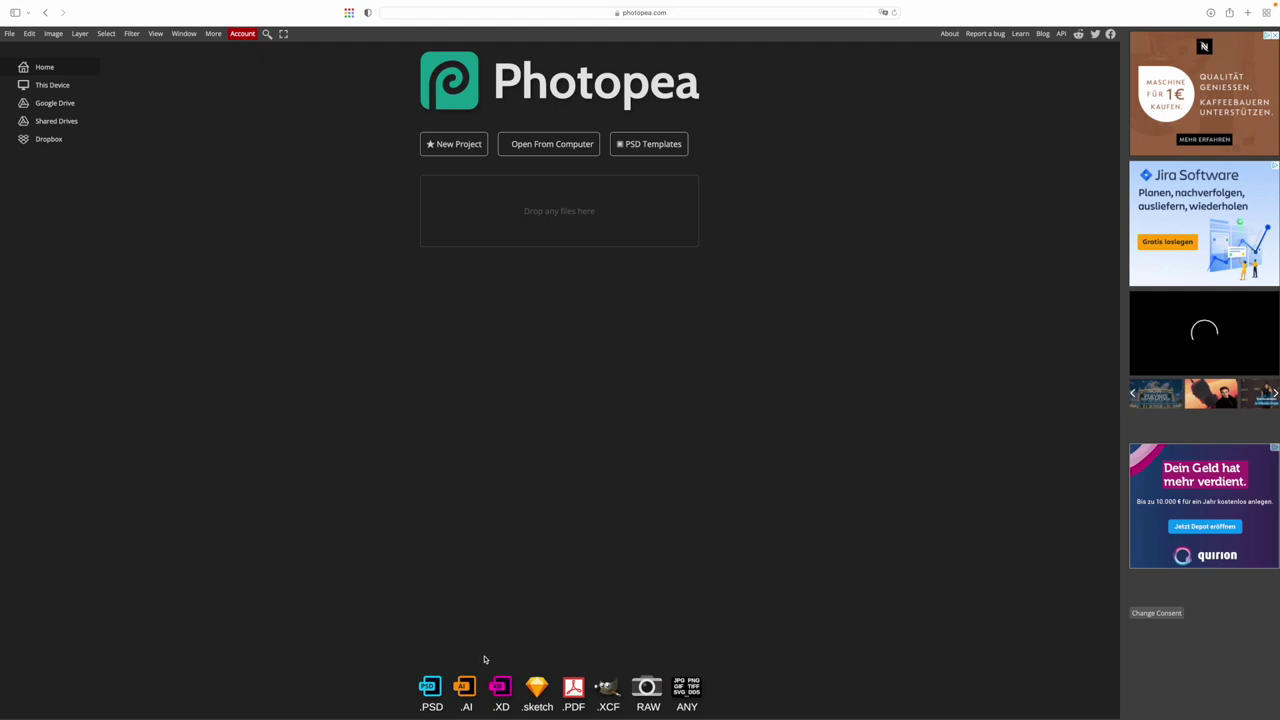
# - Create a new Ledger 11 × 17 inch, 300 DPI project with a transparent background
pyautogui.click(455, 147)
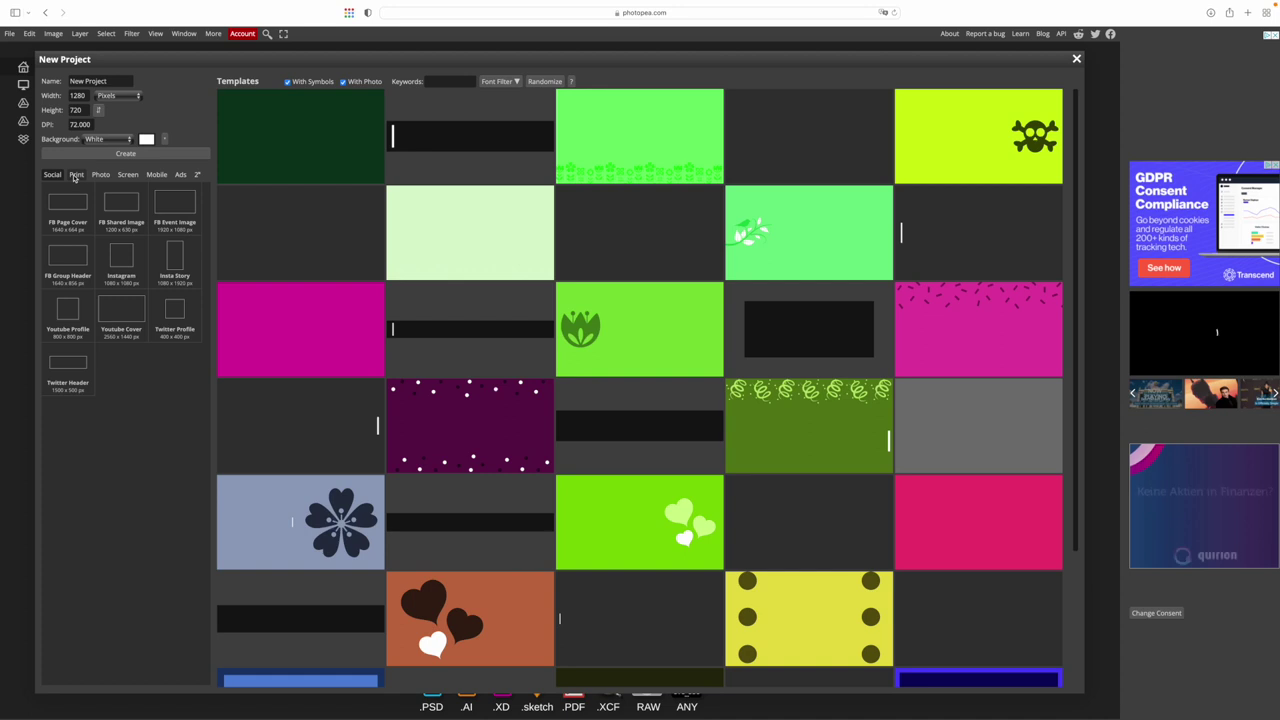
pyautogui.click(75, 176)
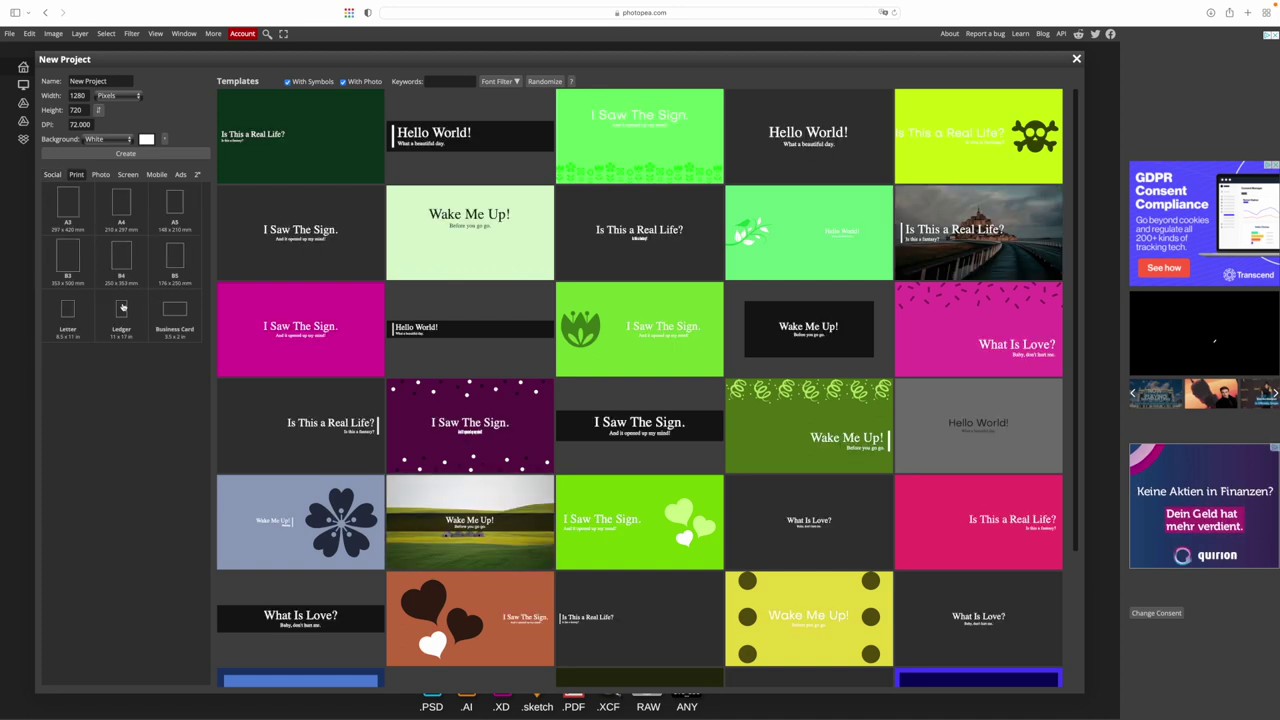
pyautogui.click(122, 310)
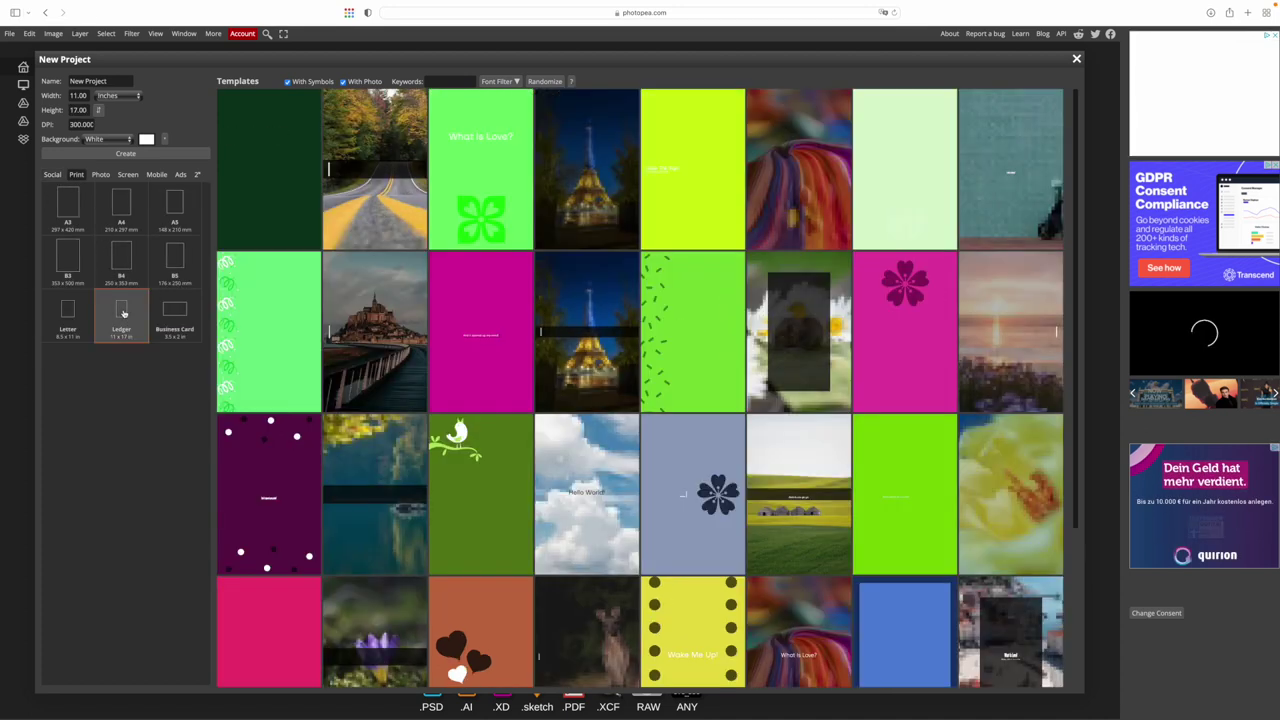
pyautogui.click(108, 140)
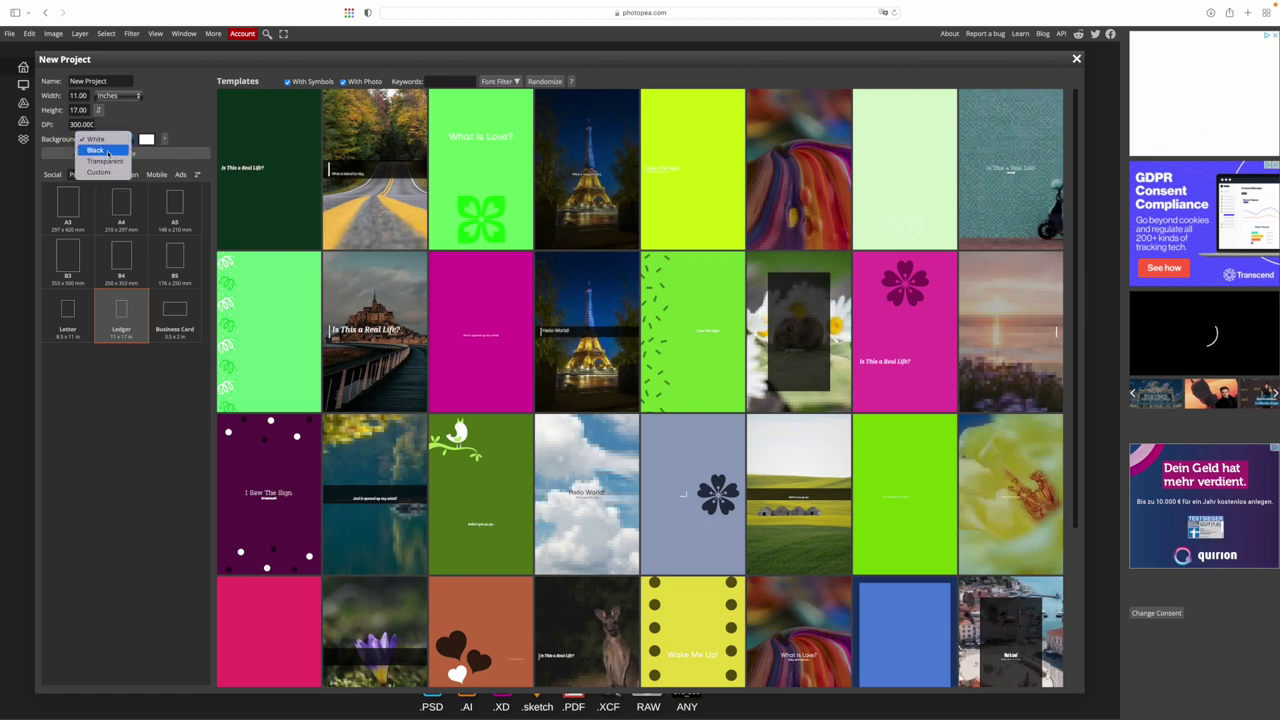
pyautogui.click(104, 161)
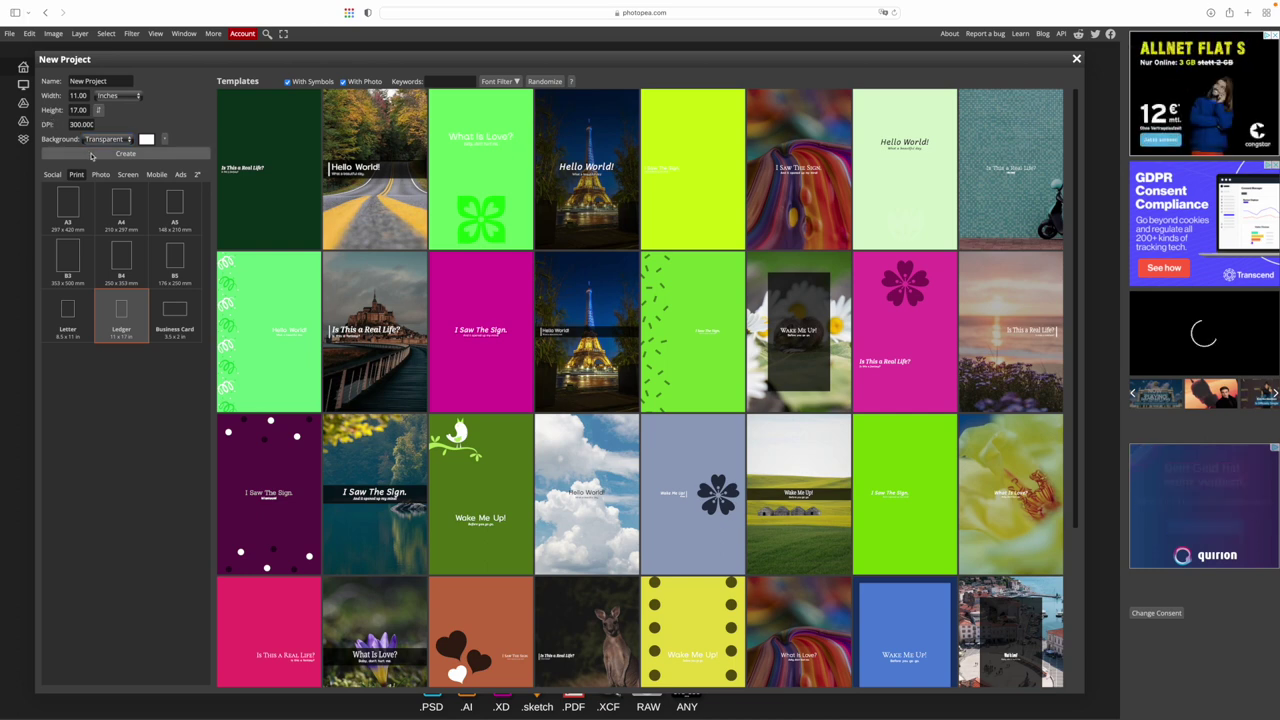
pyautogui.click(91, 155)
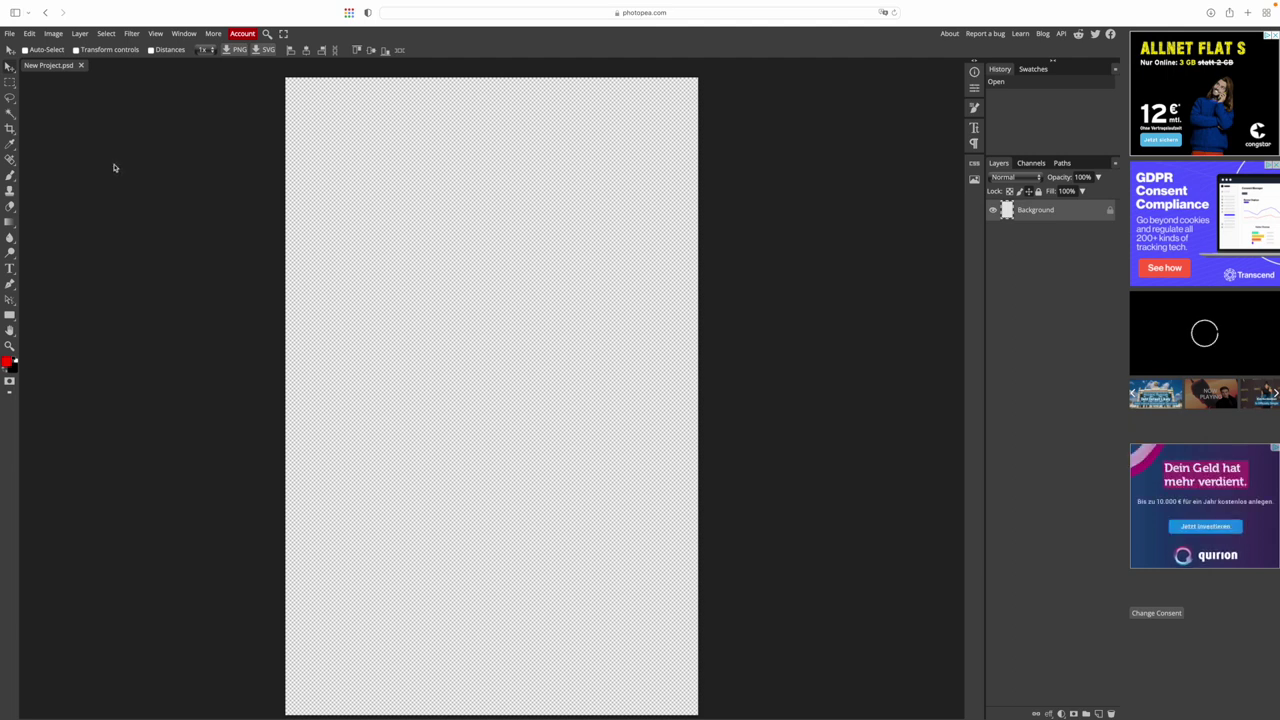
# - Convert the new document to CMYK colour mode via Image > Mode
pyautogui.click(53, 33)
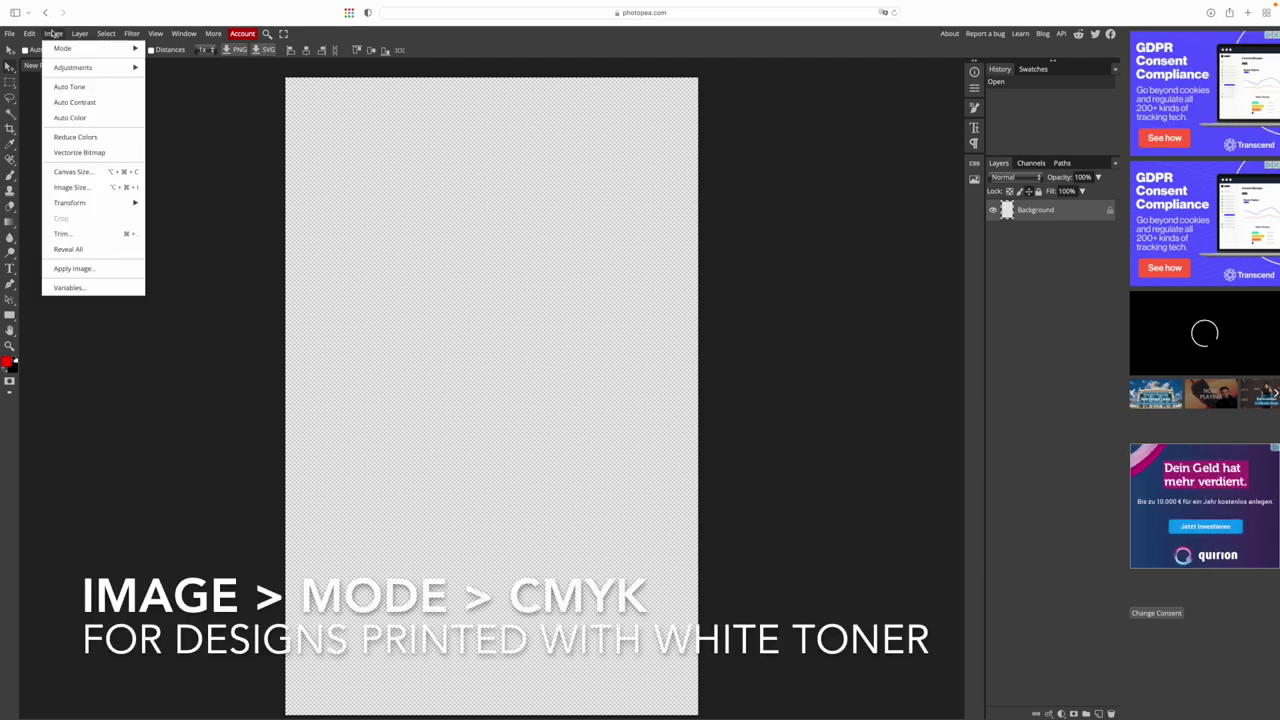
pyautogui.moveTo(69, 49)
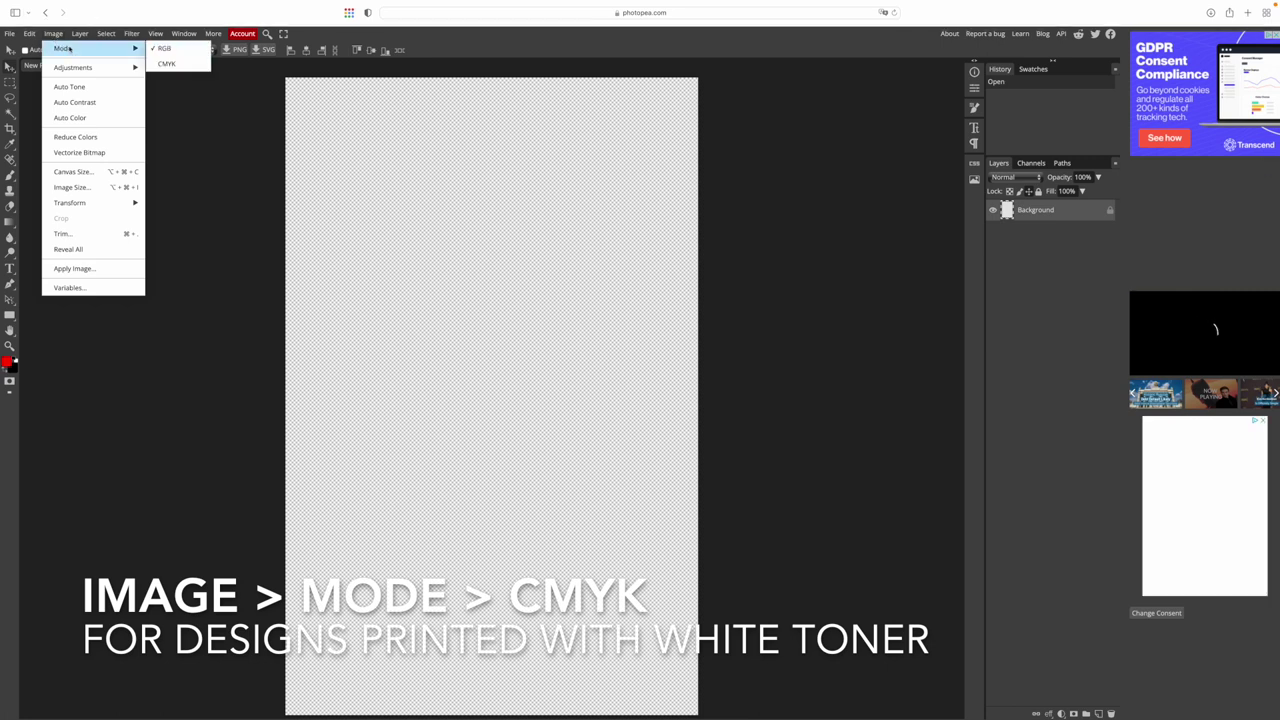
pyautogui.click(166, 64)
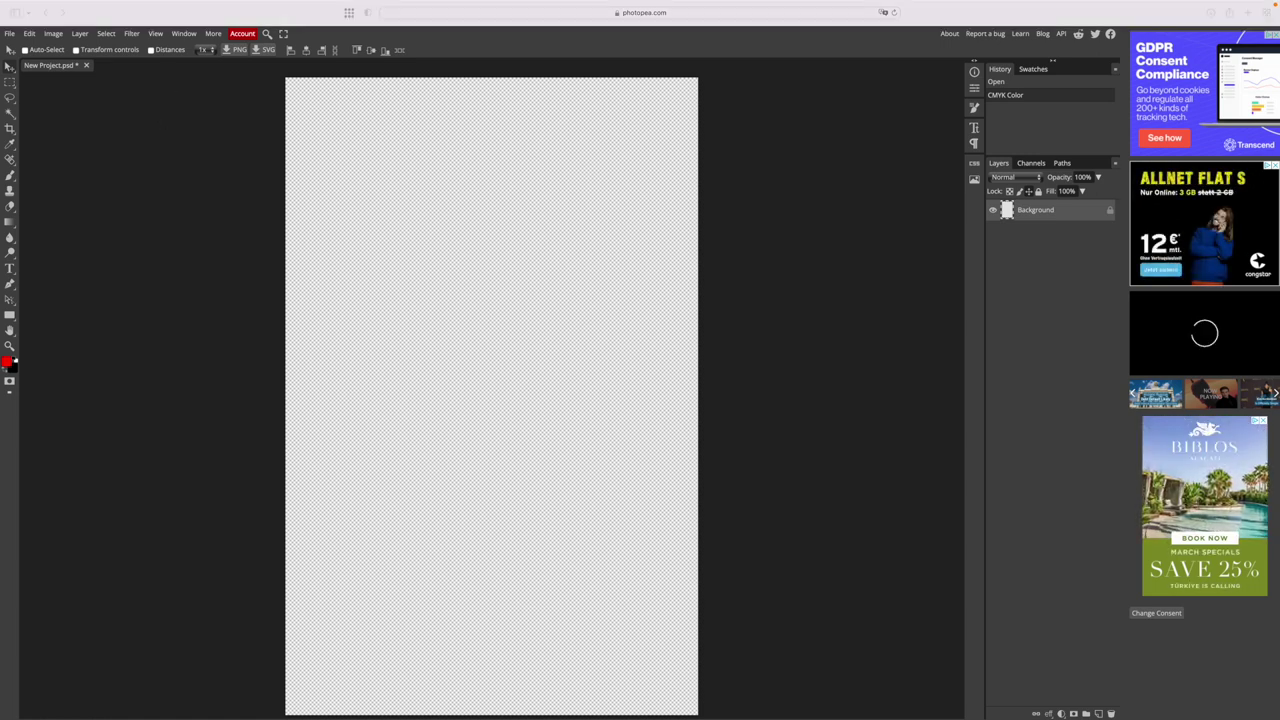
# - Drag Purrasic Park.png onto the canvas, placing it as a smart object layer
pyautogui.moveTo(5, 386); pyautogui.dragTo(476, 364)
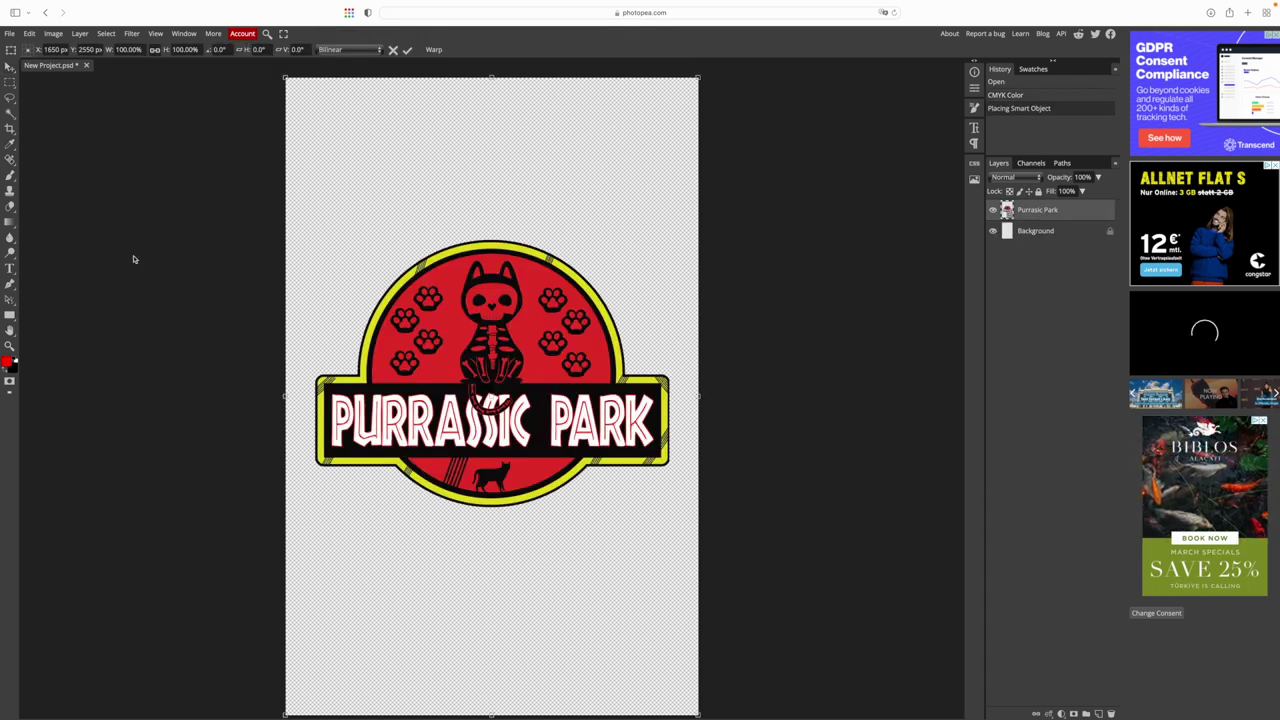
pyautogui.moveTo(1, 194)
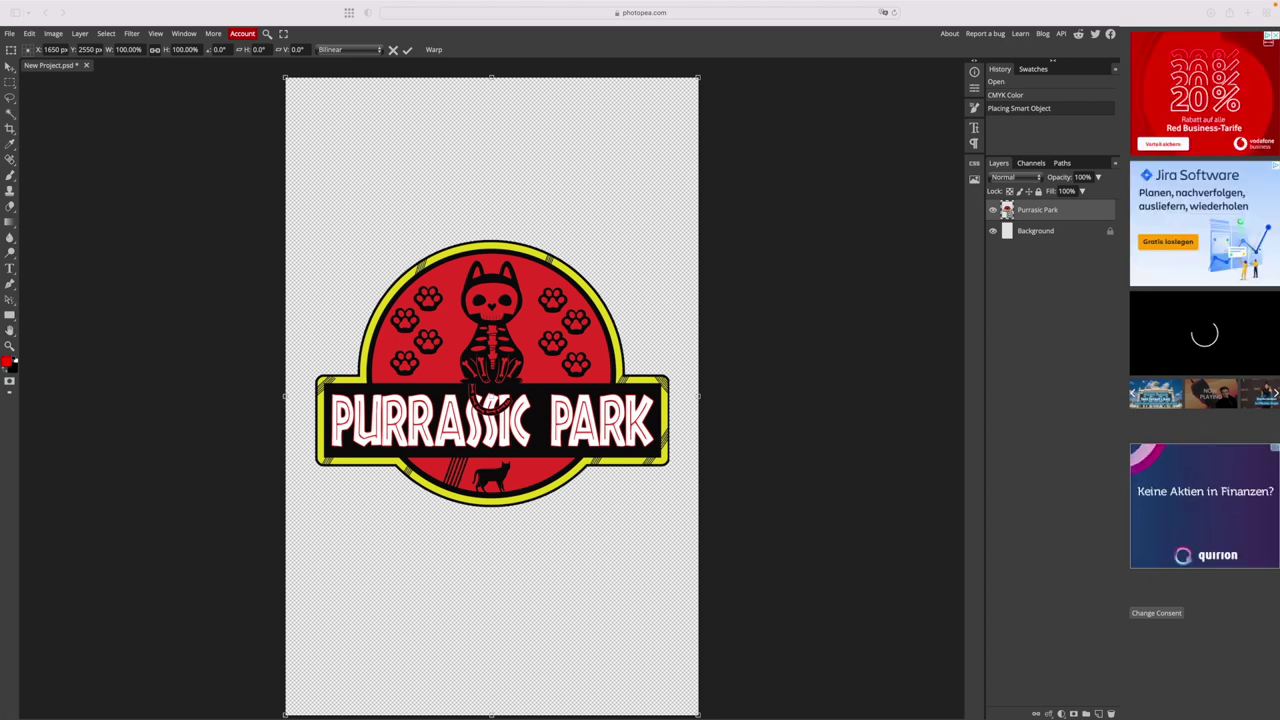
# - Add a pure black Color Fill 1 layer
pyautogui.click(80, 34)
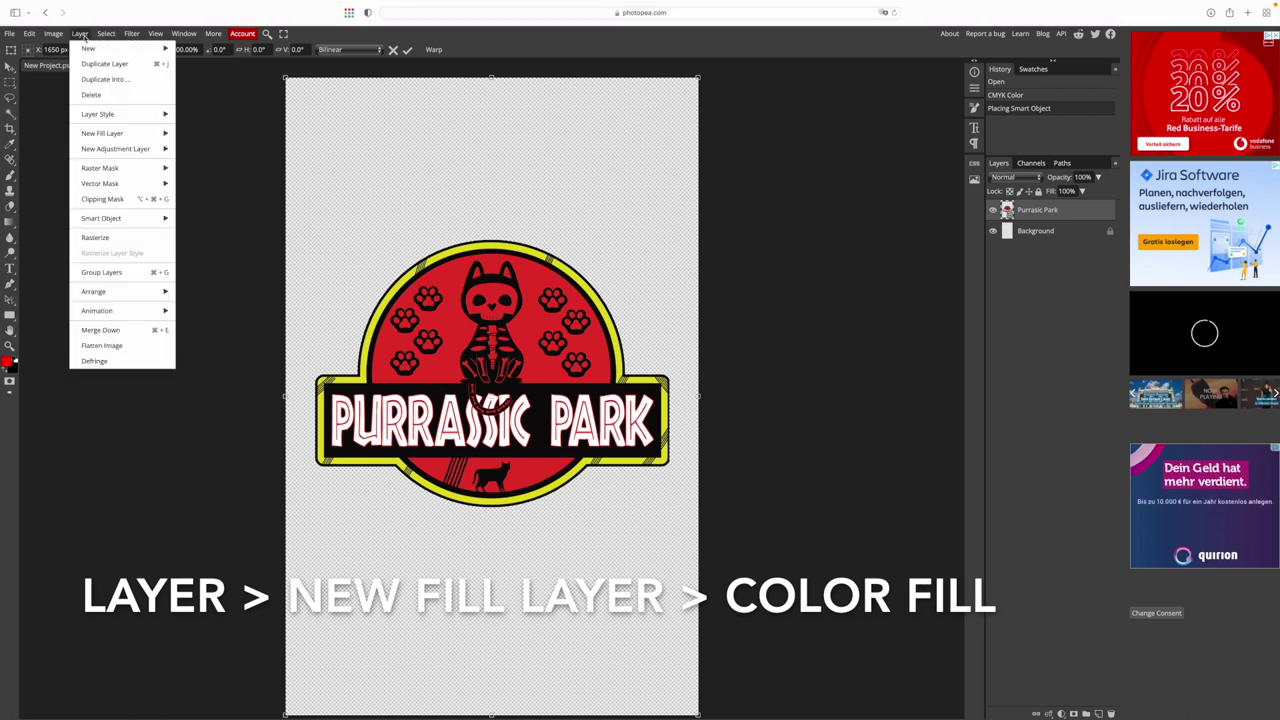
pyautogui.moveTo(130, 133)
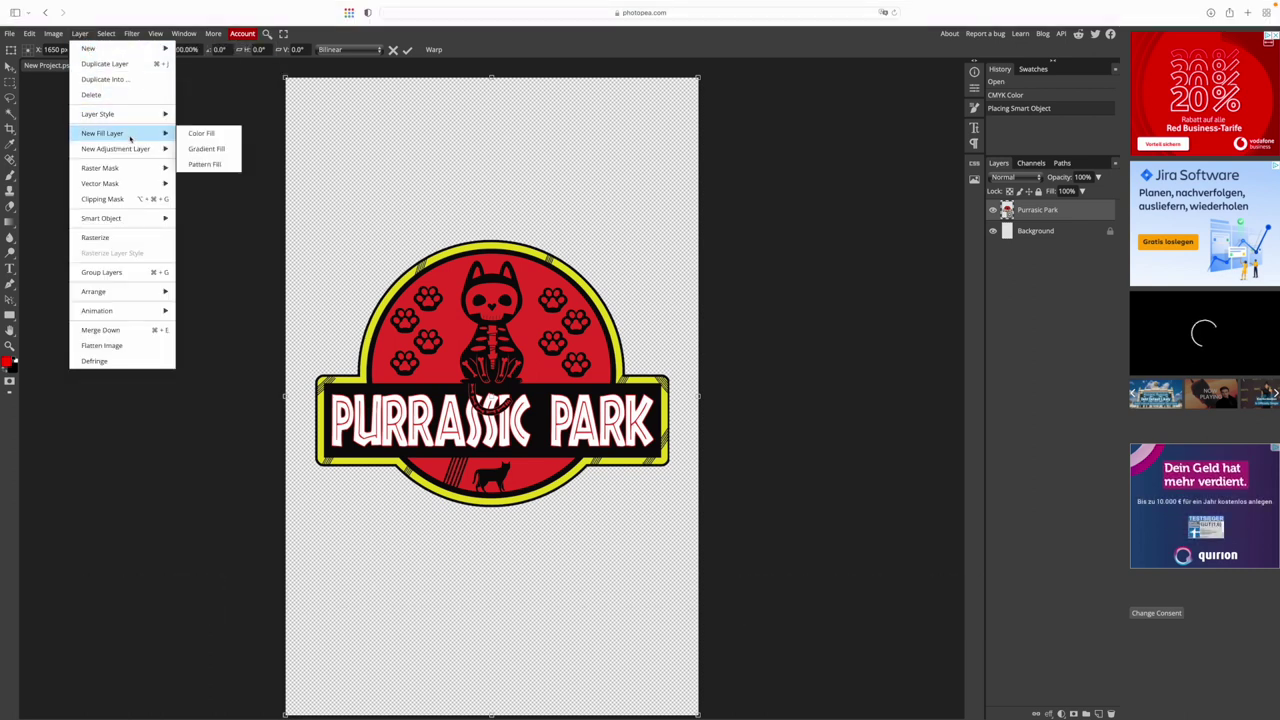
pyautogui.click(190, 136)
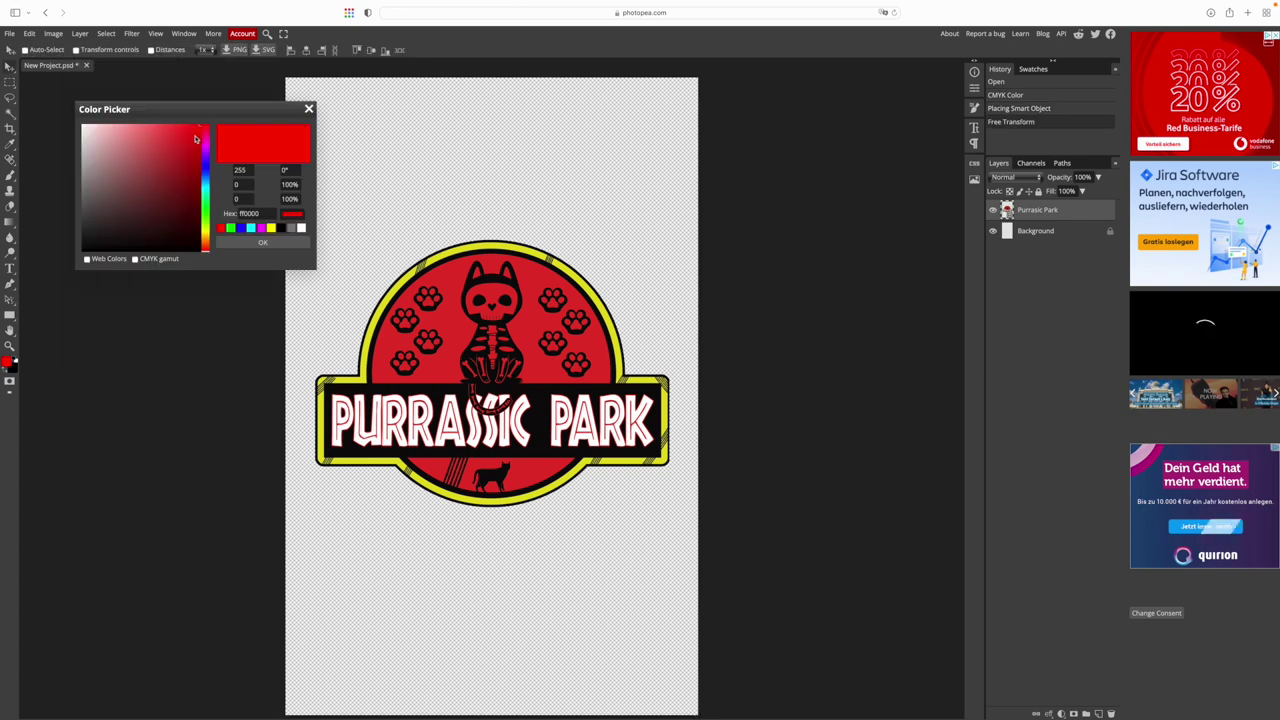
pyautogui.click(301, 228)
pyautogui.click(281, 228)
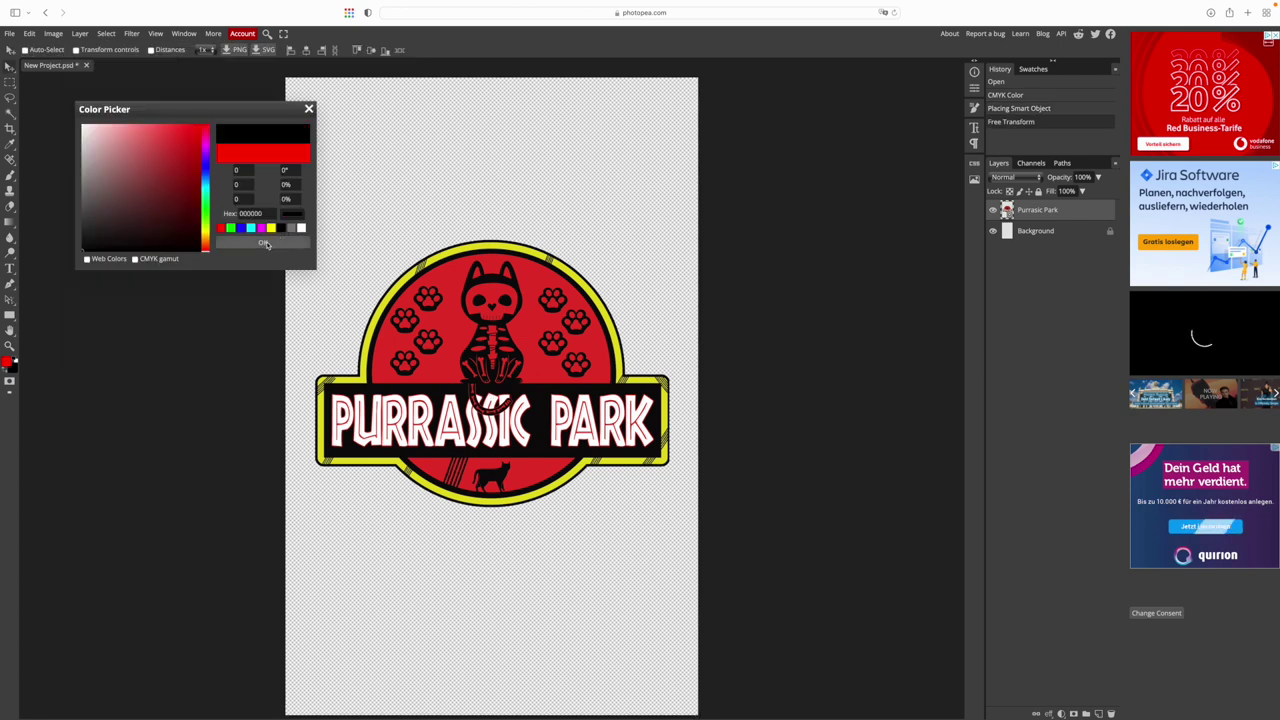
pyautogui.click(258, 243)
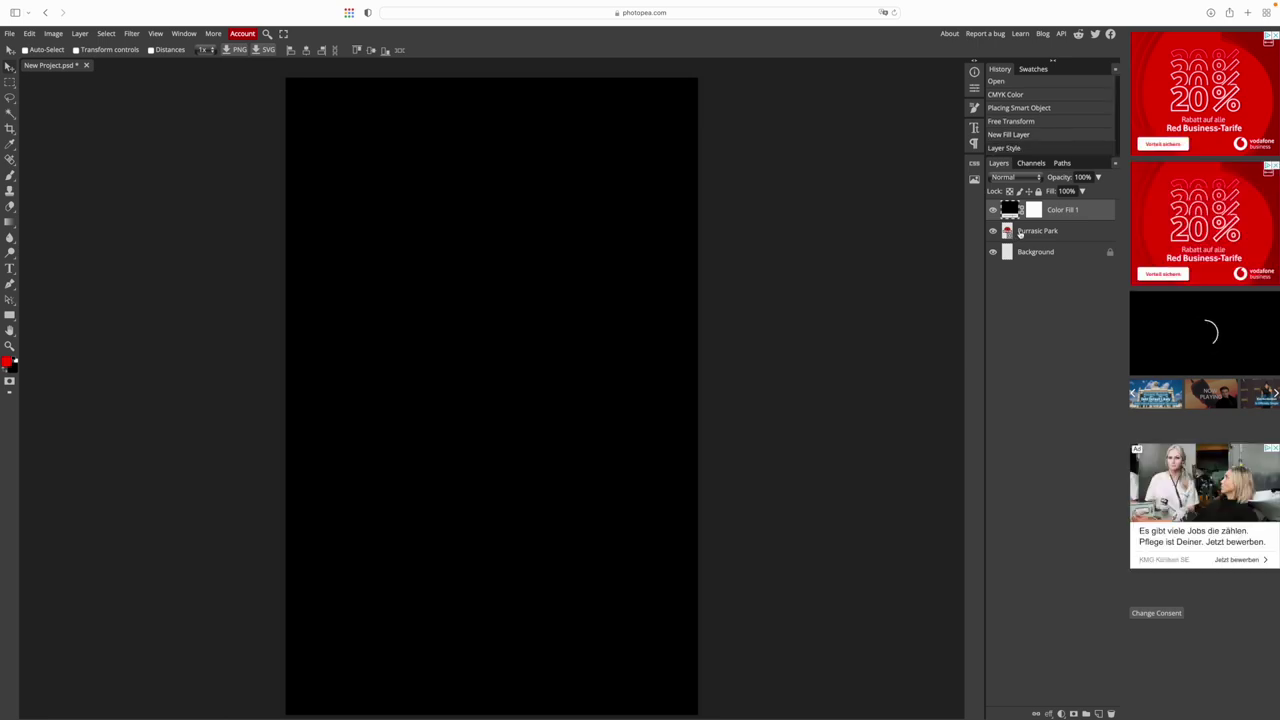
# - Drag the Purrasic Park layer above Color Fill 1, then undo the reordering
pyautogui.click(1062, 234)
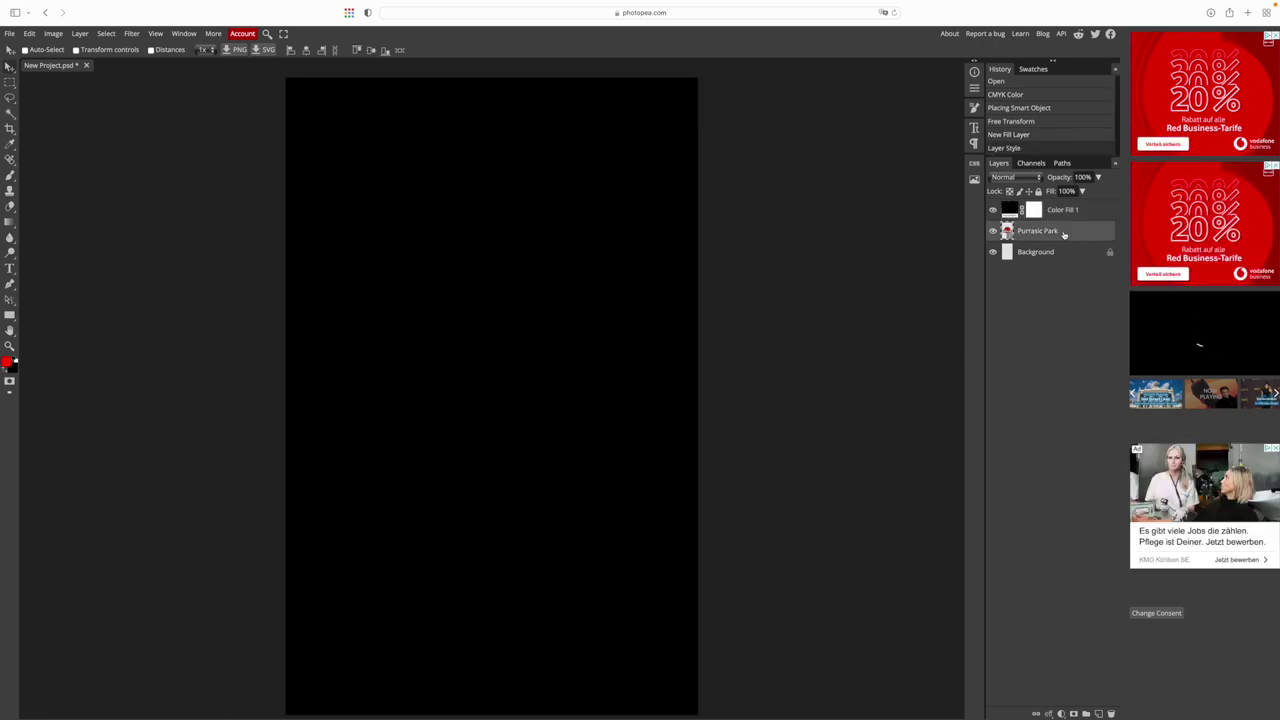
pyautogui.moveTo(1068, 233); pyautogui.dragTo(1068, 204)
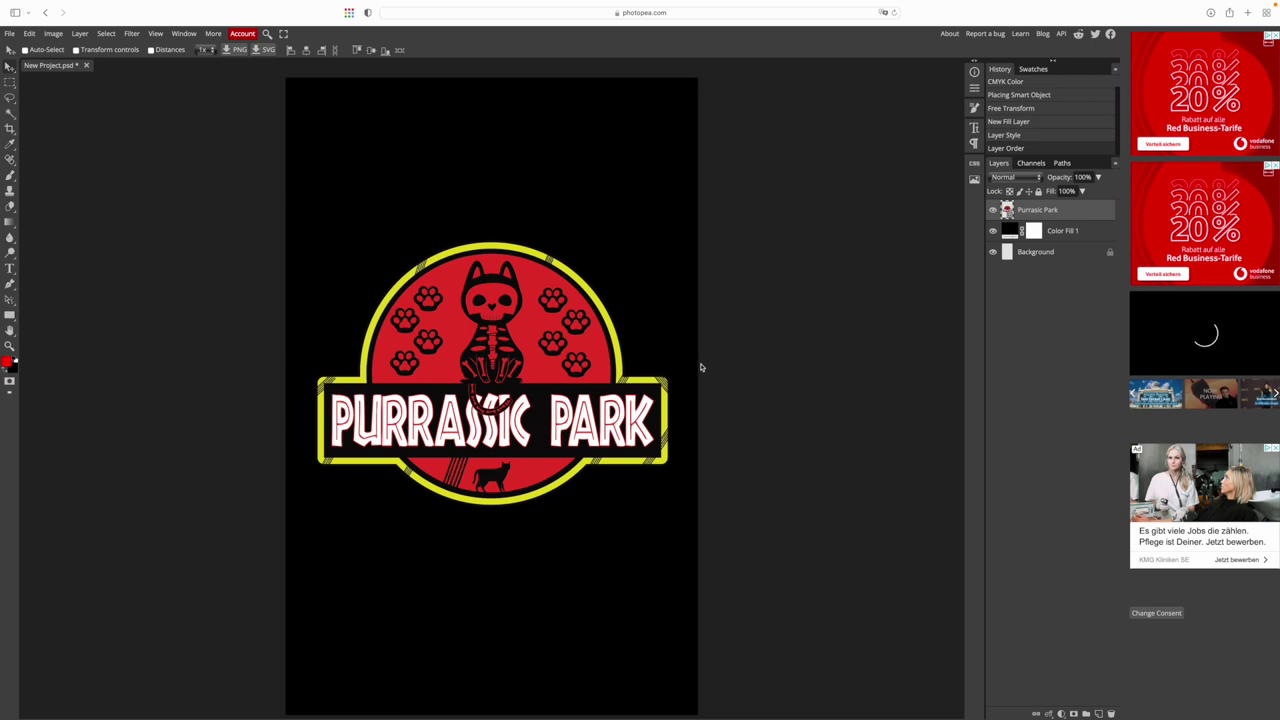
pyautogui.press('super+z')
pyautogui.press('super+z')
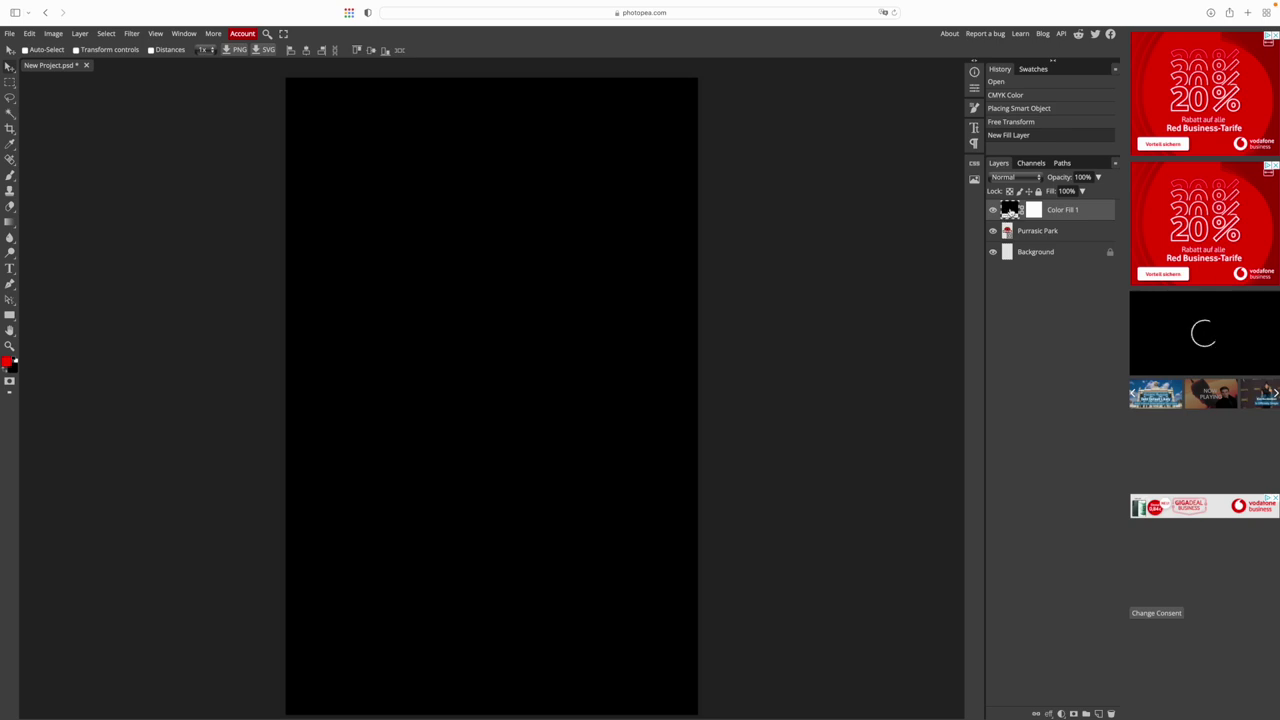
pyautogui.doubleClick(1010, 210)
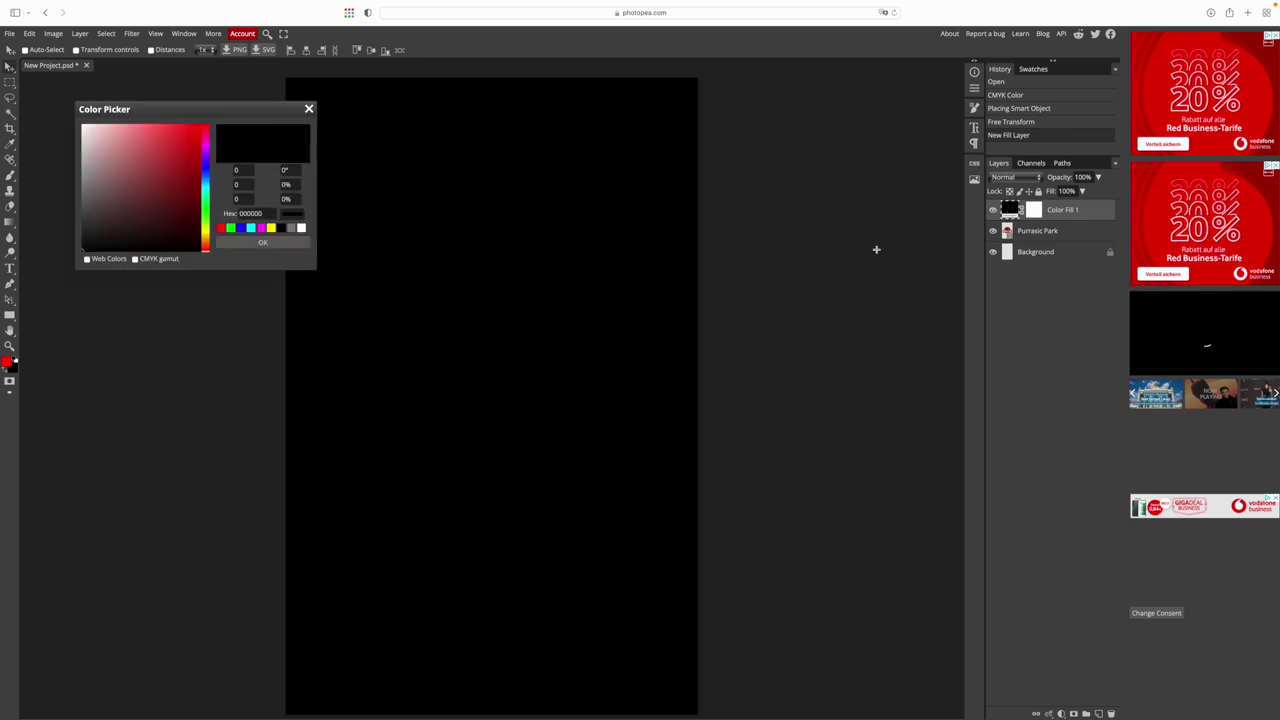
pyautogui.click(302, 229)
pyautogui.click(271, 229)
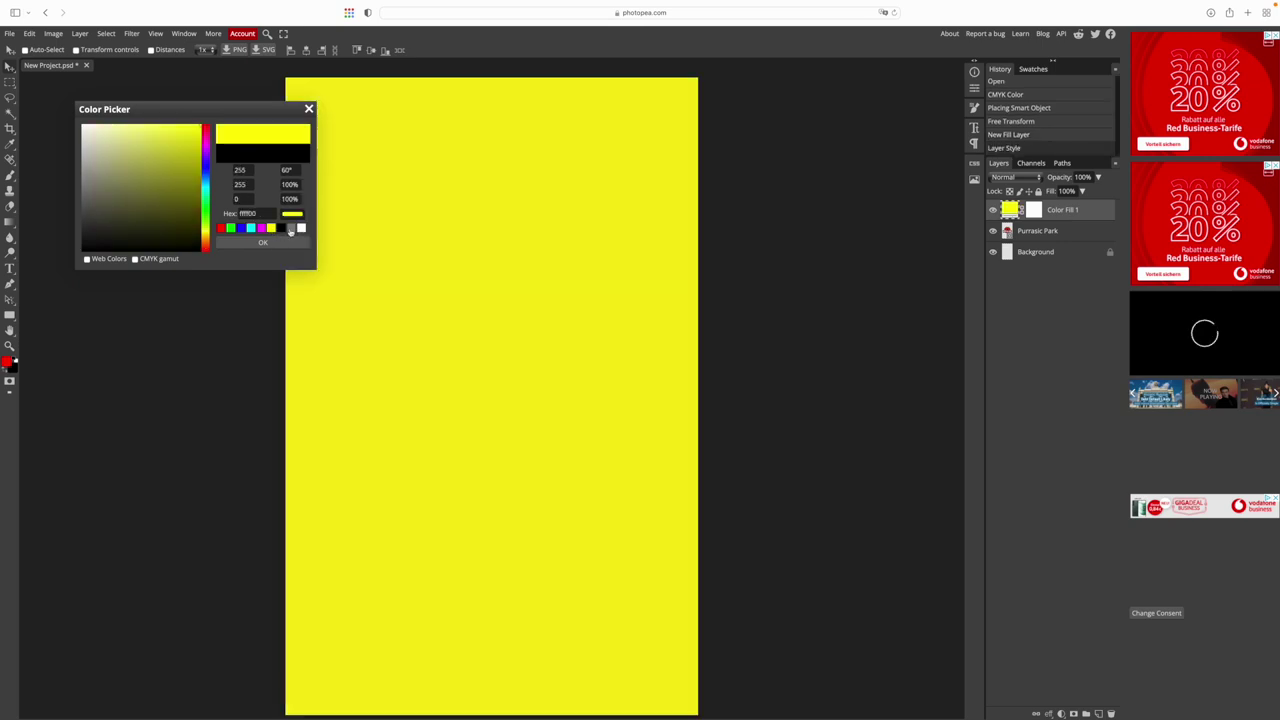
pyautogui.click(292, 230)
pyautogui.click(281, 229)
pyautogui.click(278, 241)
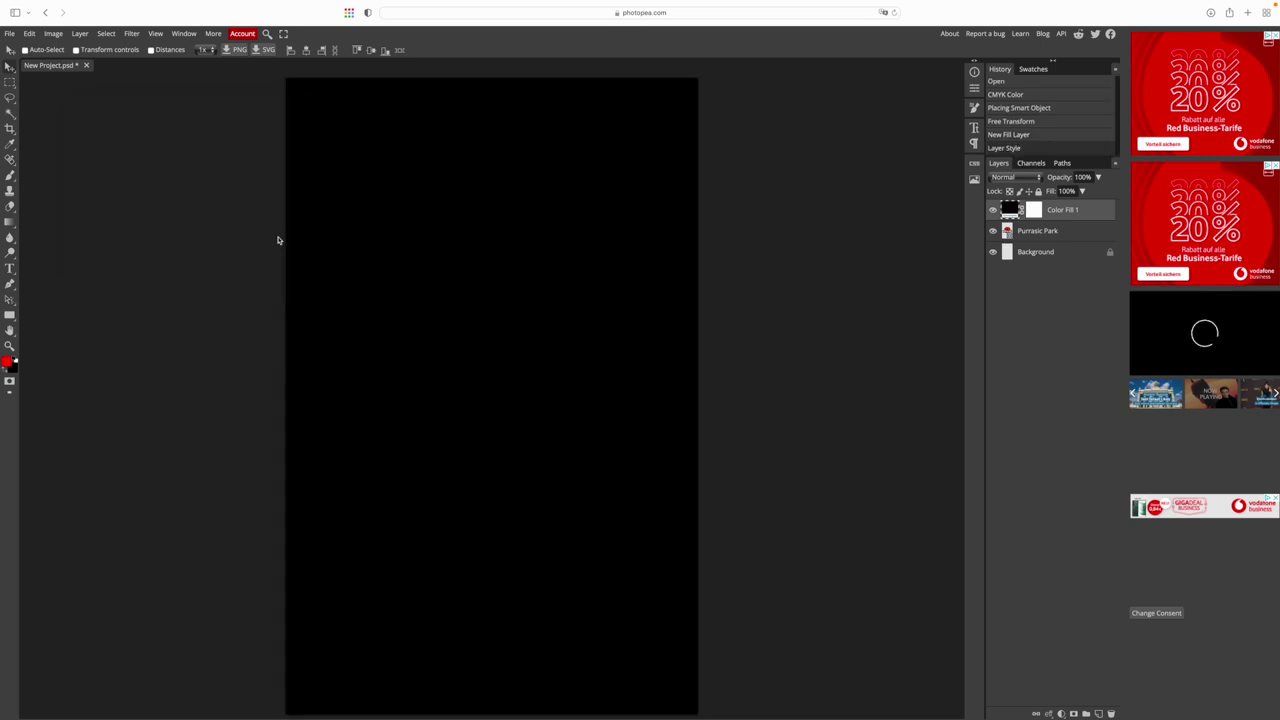
pyautogui.press('super+bracketleft')
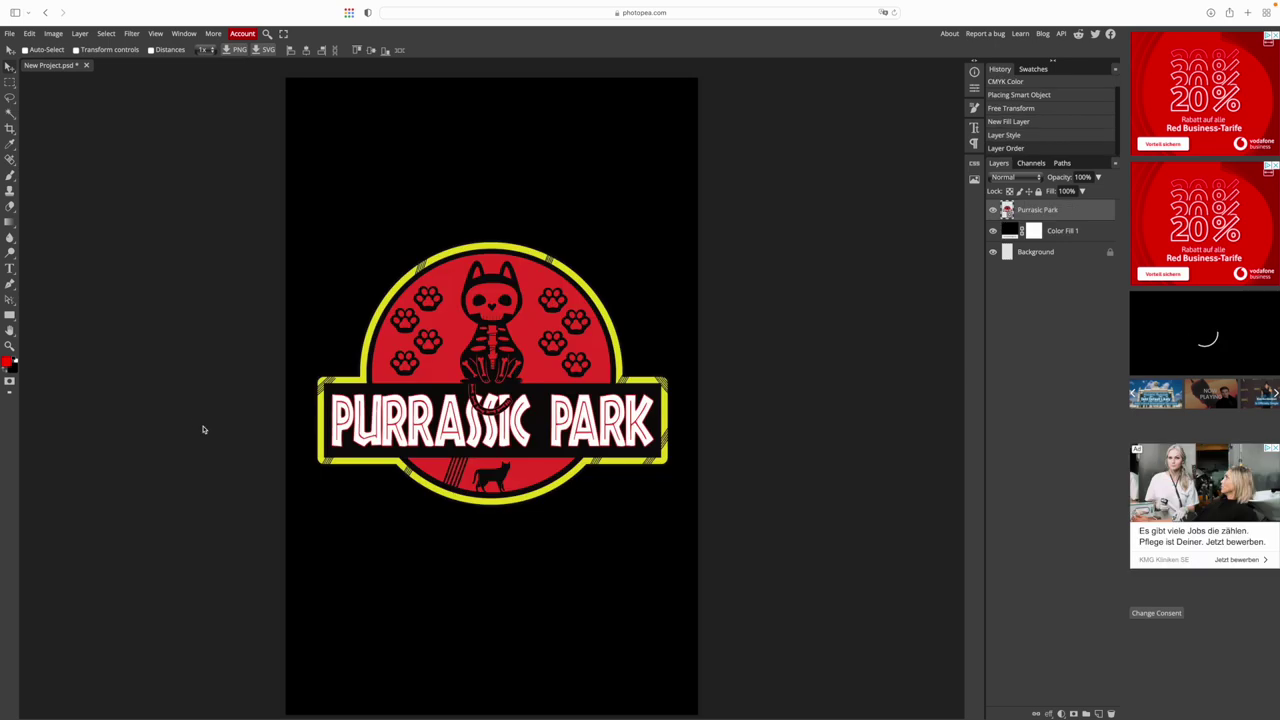
# - Hide Color Fill 1 and open Select > Color Range, moving its window aside
pyautogui.click(992, 231)
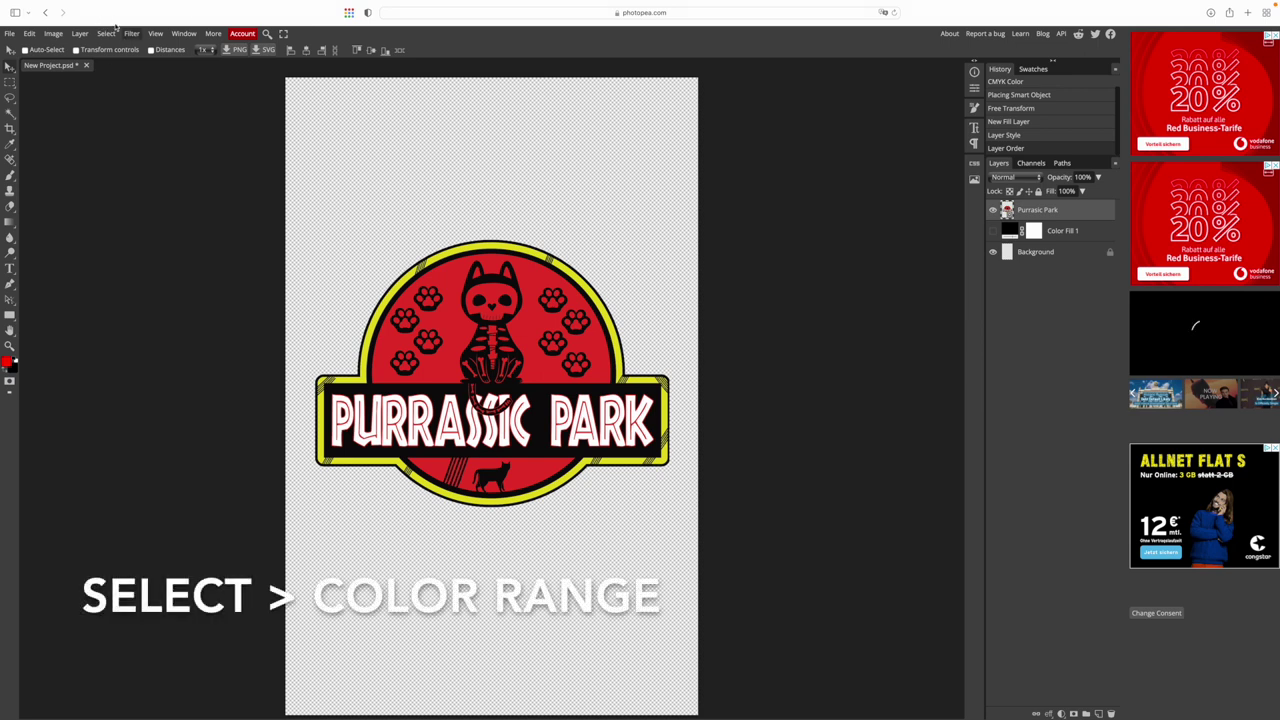
pyautogui.click(105, 34)
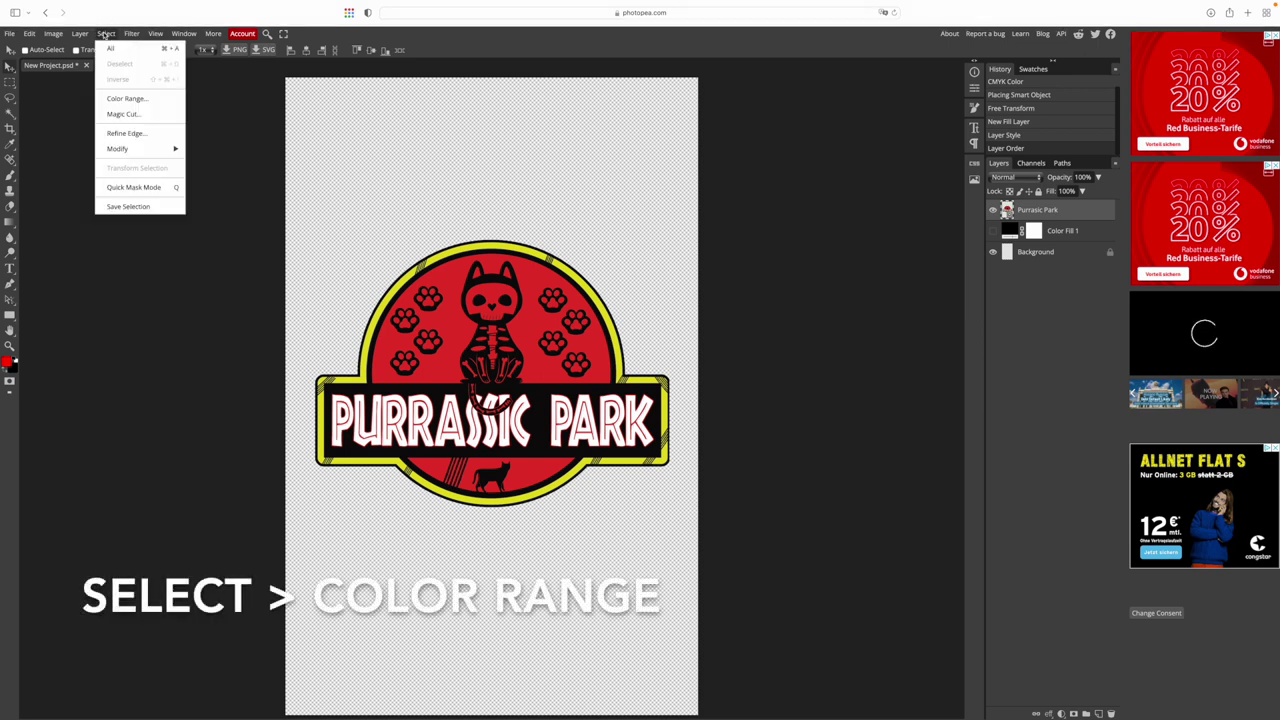
pyautogui.click(131, 99)
pyautogui.moveTo(154, 119); pyautogui.dragTo(306, 112)
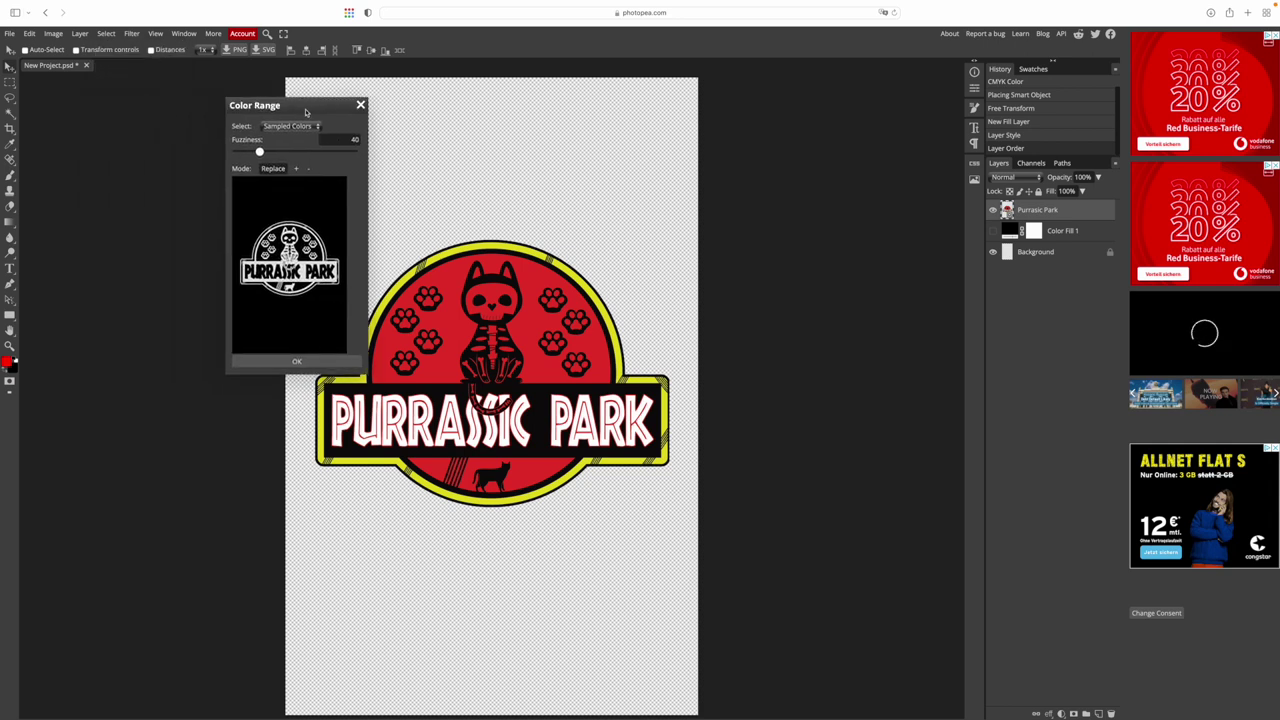
# - Sample the logo's red circle, outer ring and black text band, then confirm
pyautogui.click(455, 341)
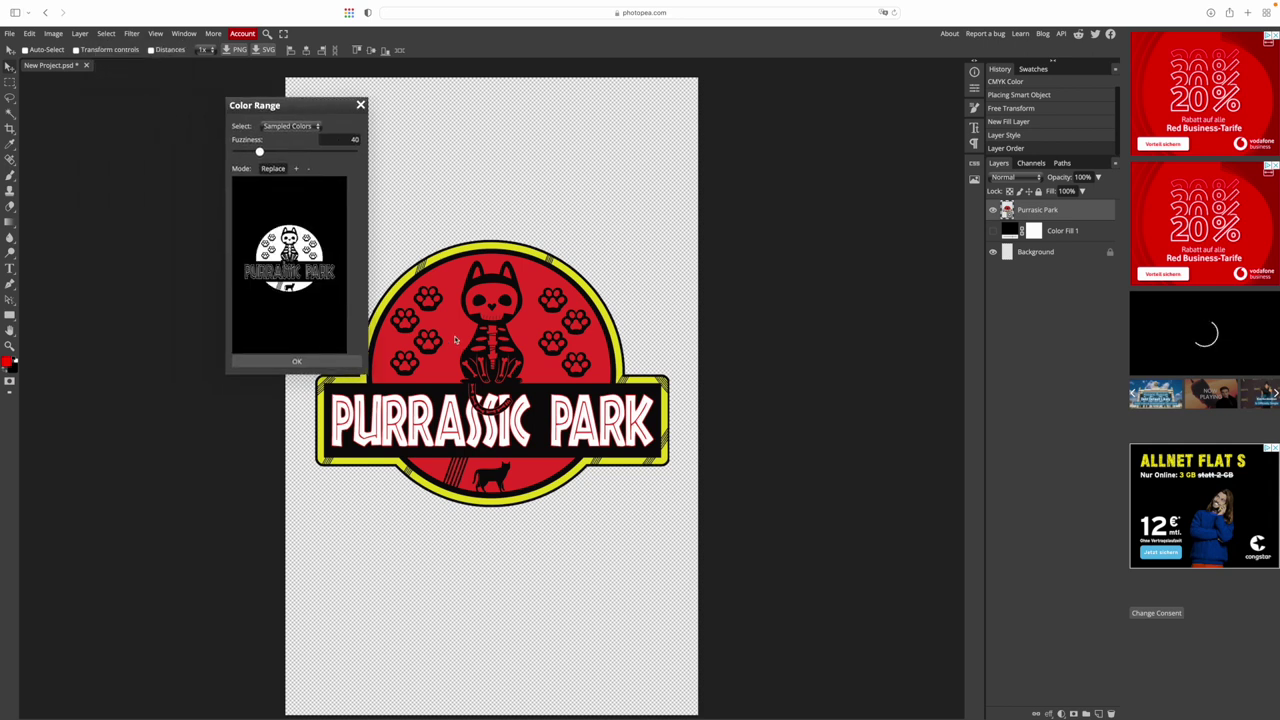
pyautogui.click(446, 260)
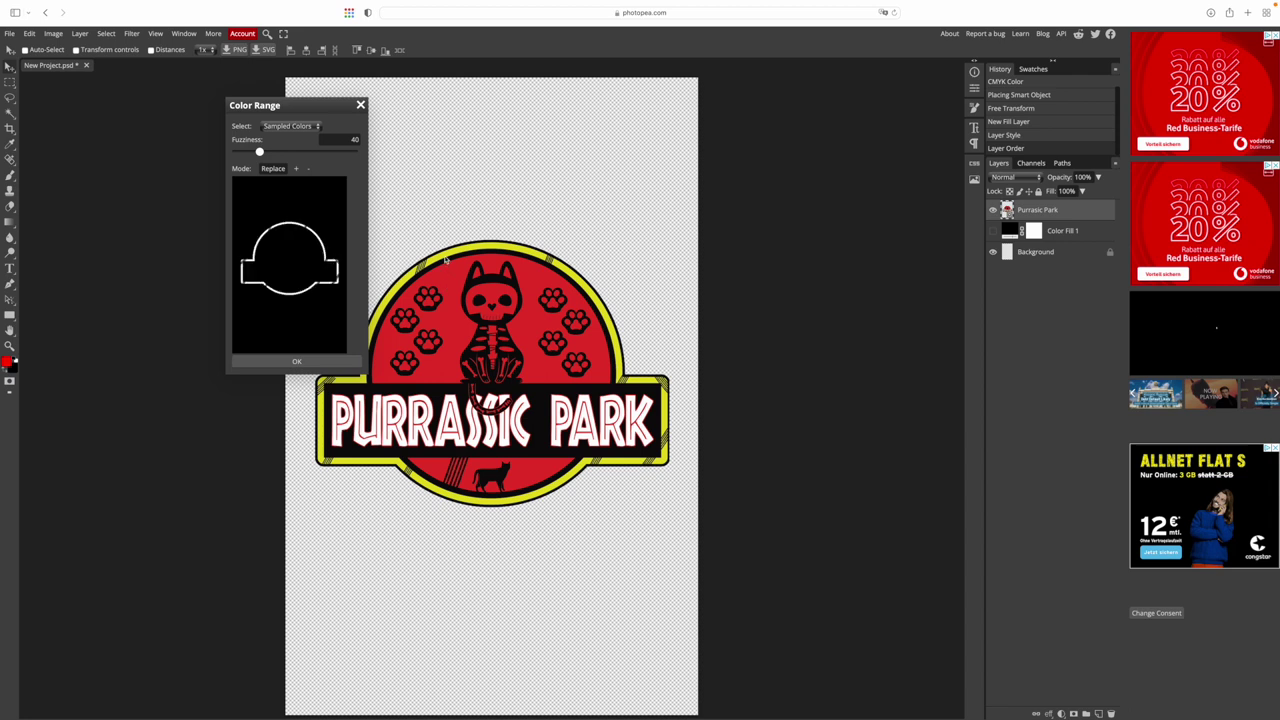
pyautogui.click(437, 395)
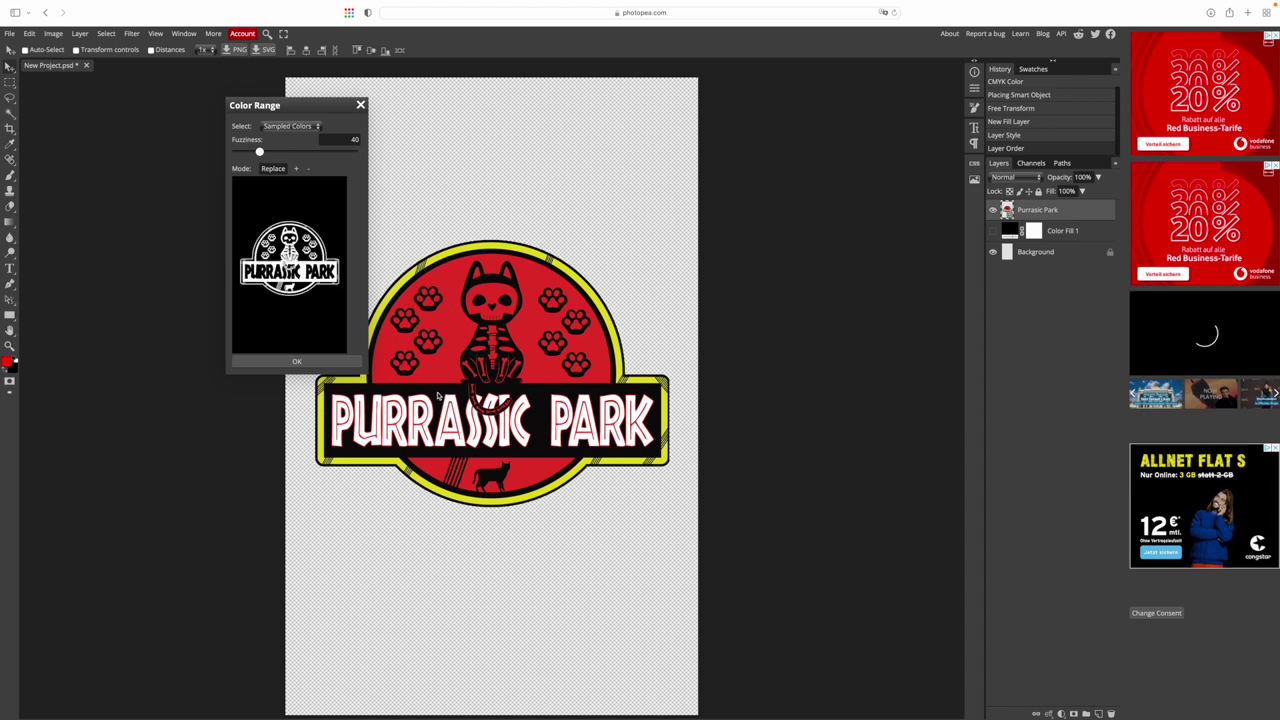
pyautogui.click(308, 365)
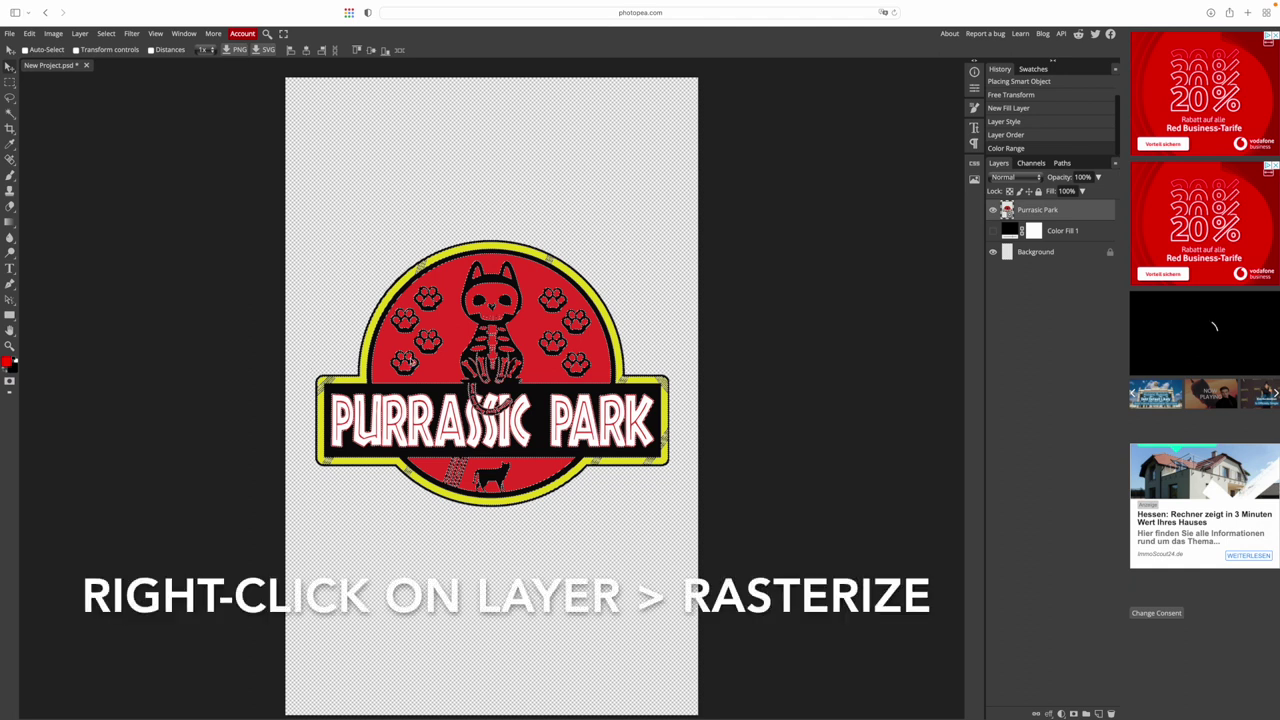
# - Rasterize the Purrasic Park layer, delete its selected black areas, and show the black fill
pyautogui.rightClick(1046, 210)
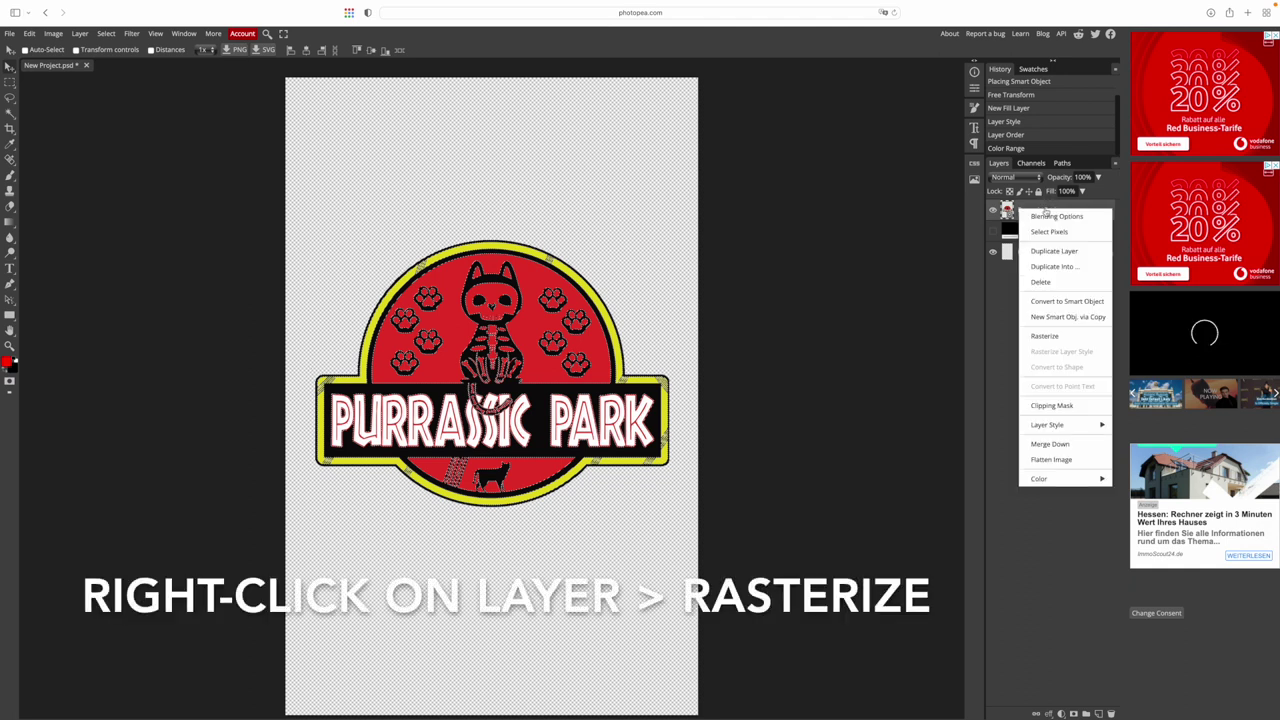
pyautogui.click(1045, 336)
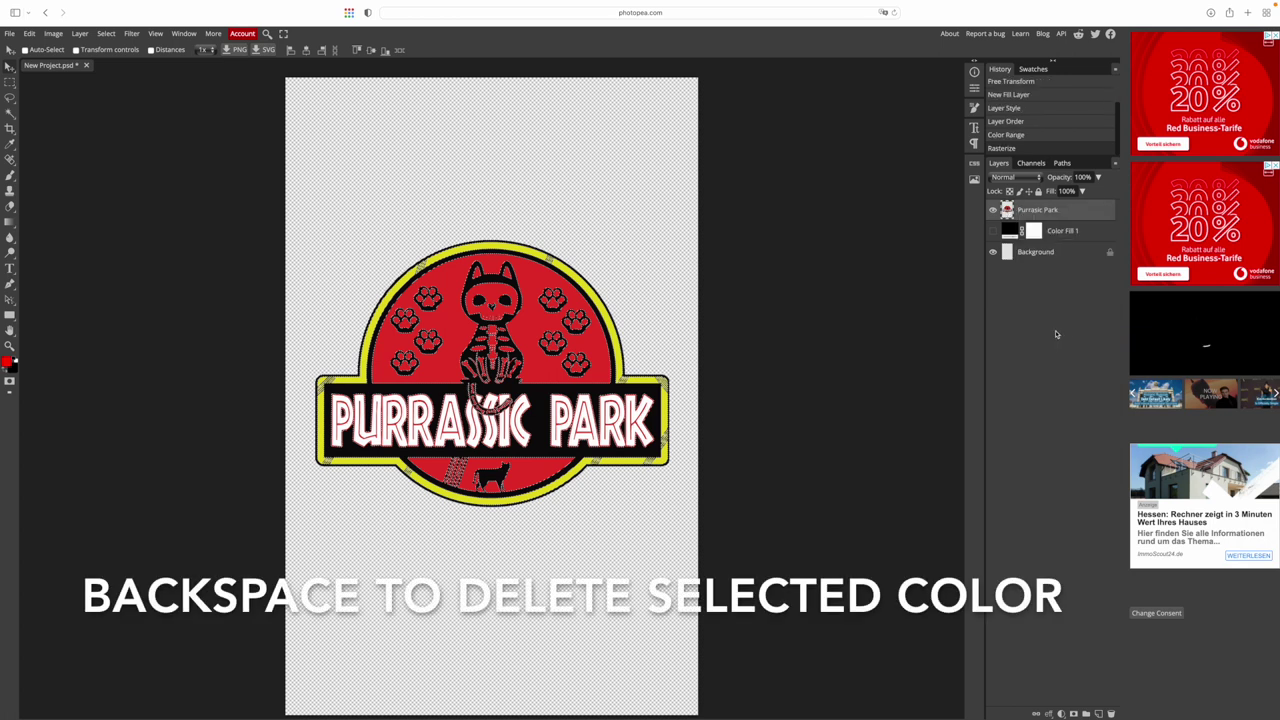
pyautogui.press('BackSpace')
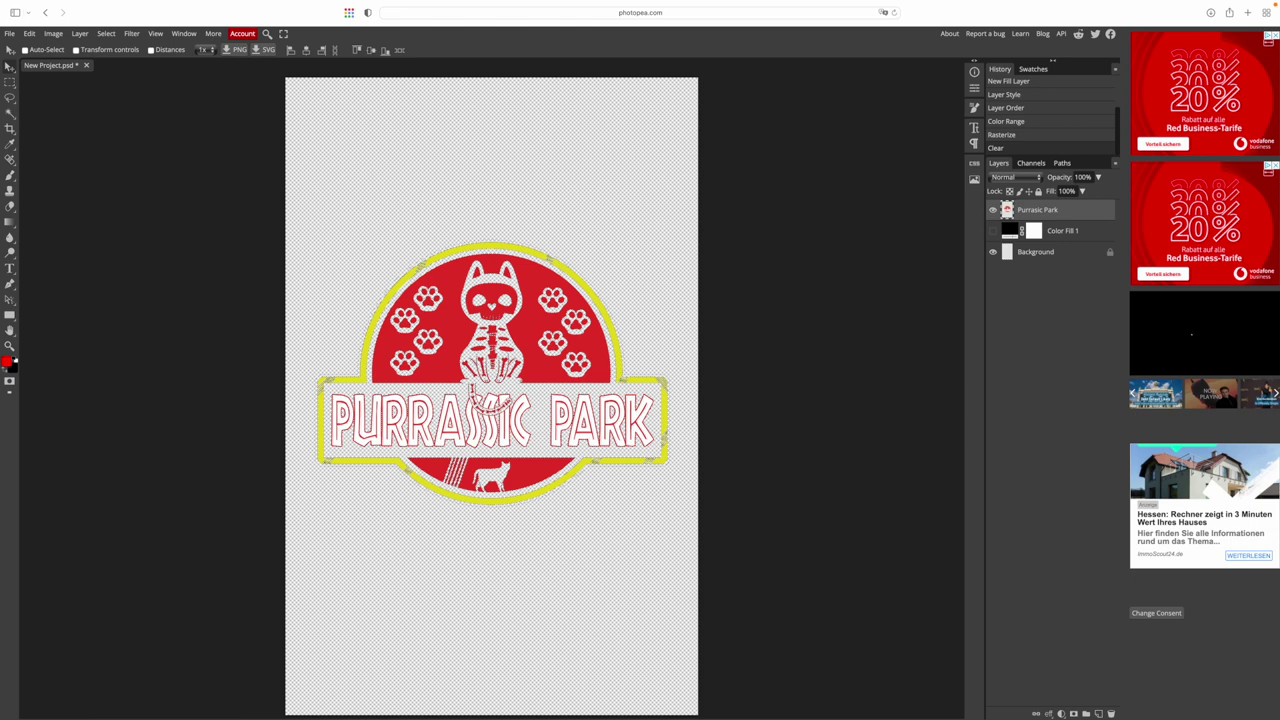
pyautogui.click(993, 231)
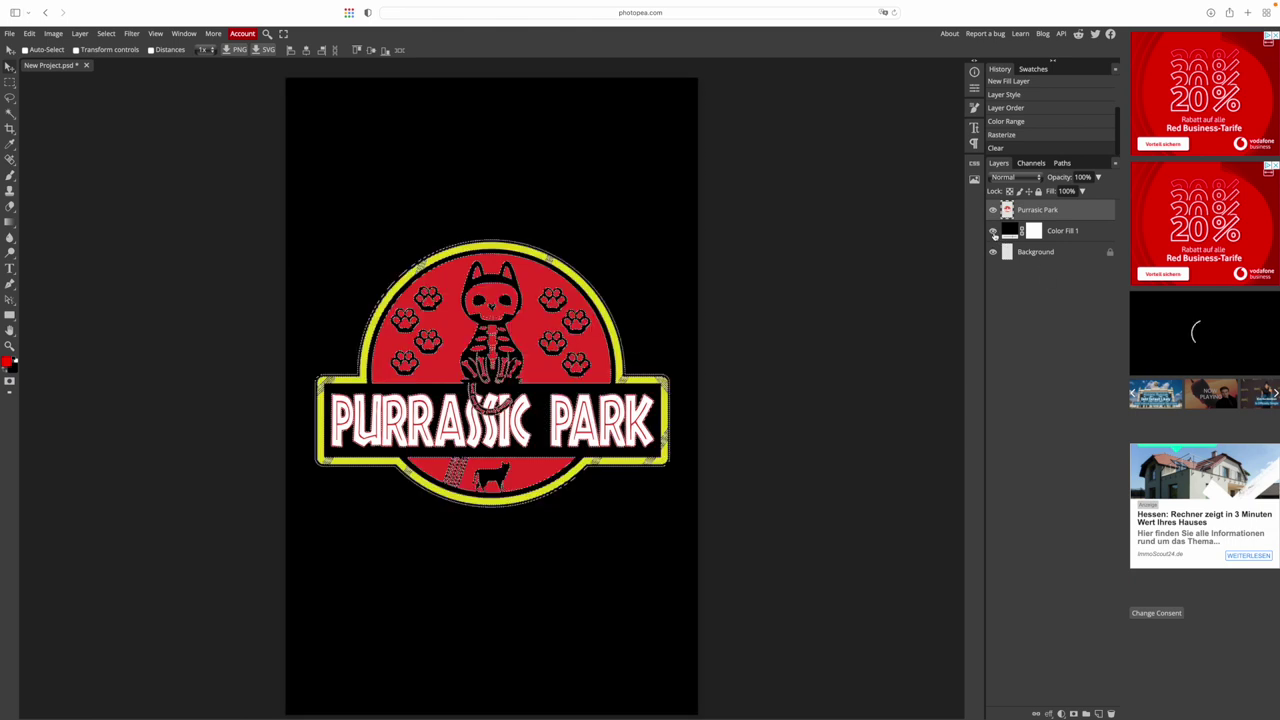
# - Hide Color Fill 1 again and browse File > Export as > More toward TIFF
pyautogui.click(993, 231)
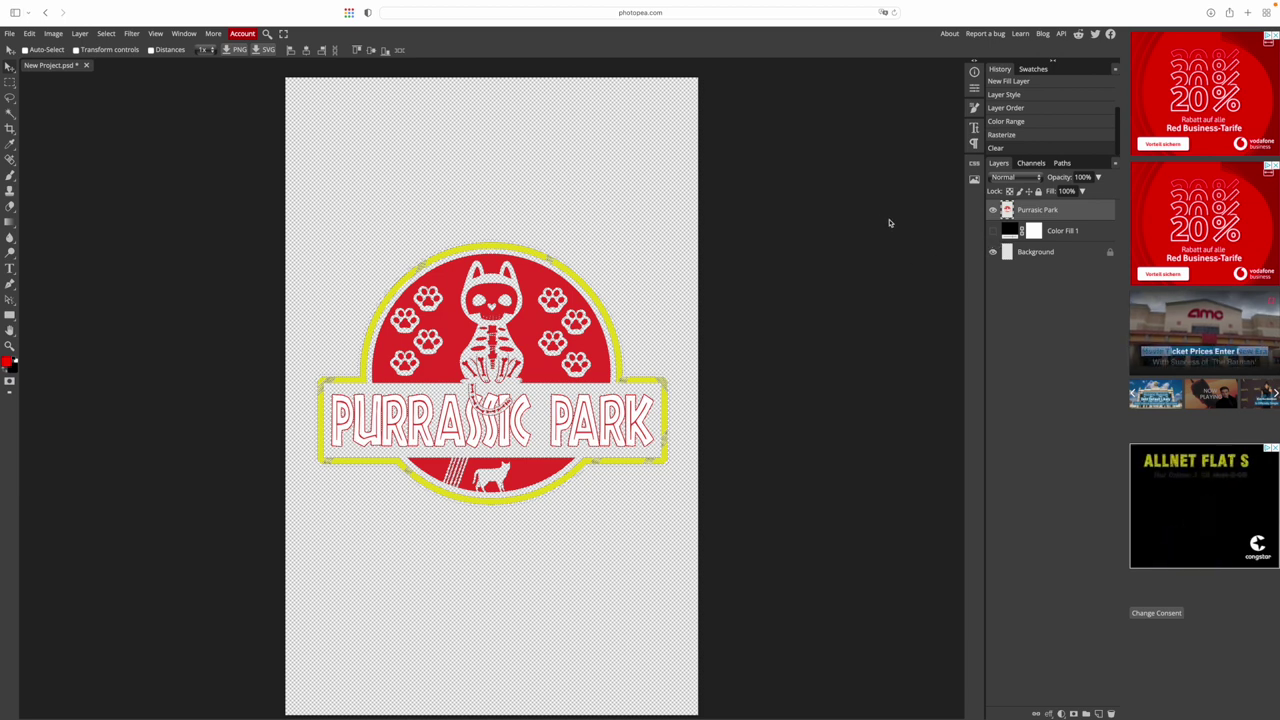
pyautogui.click(11, 34)
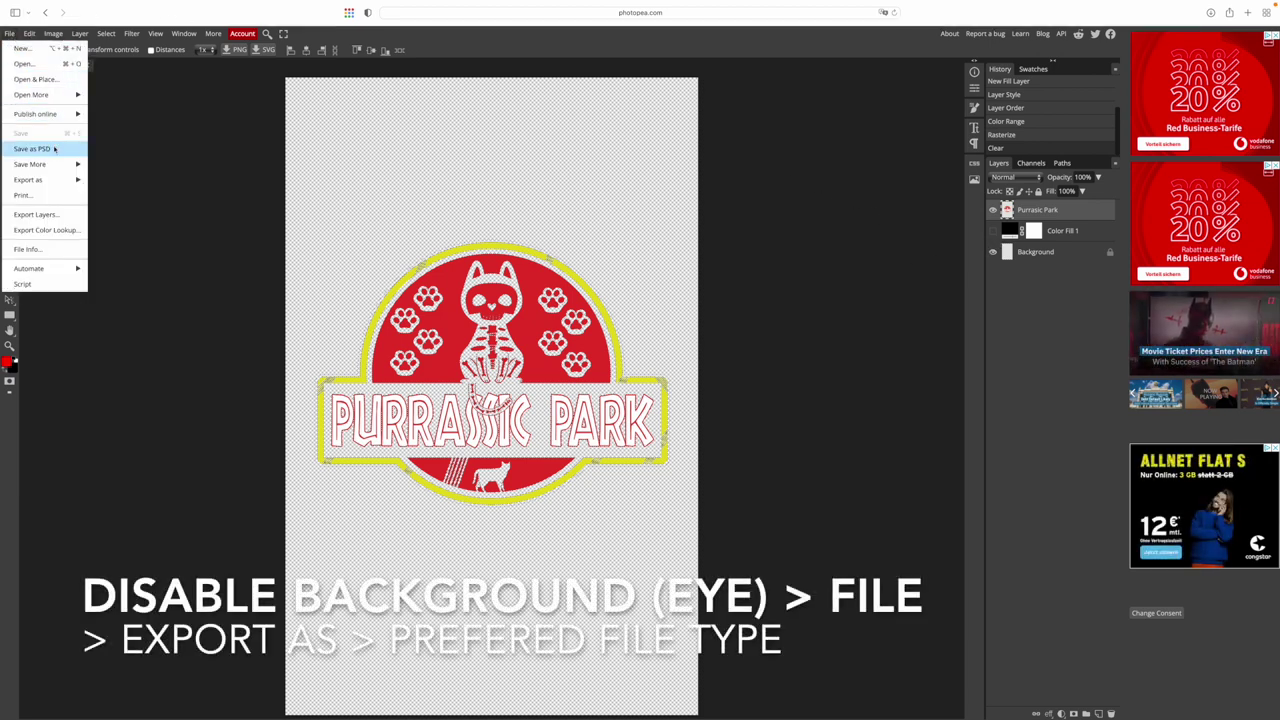
pyautogui.moveTo(55, 182)
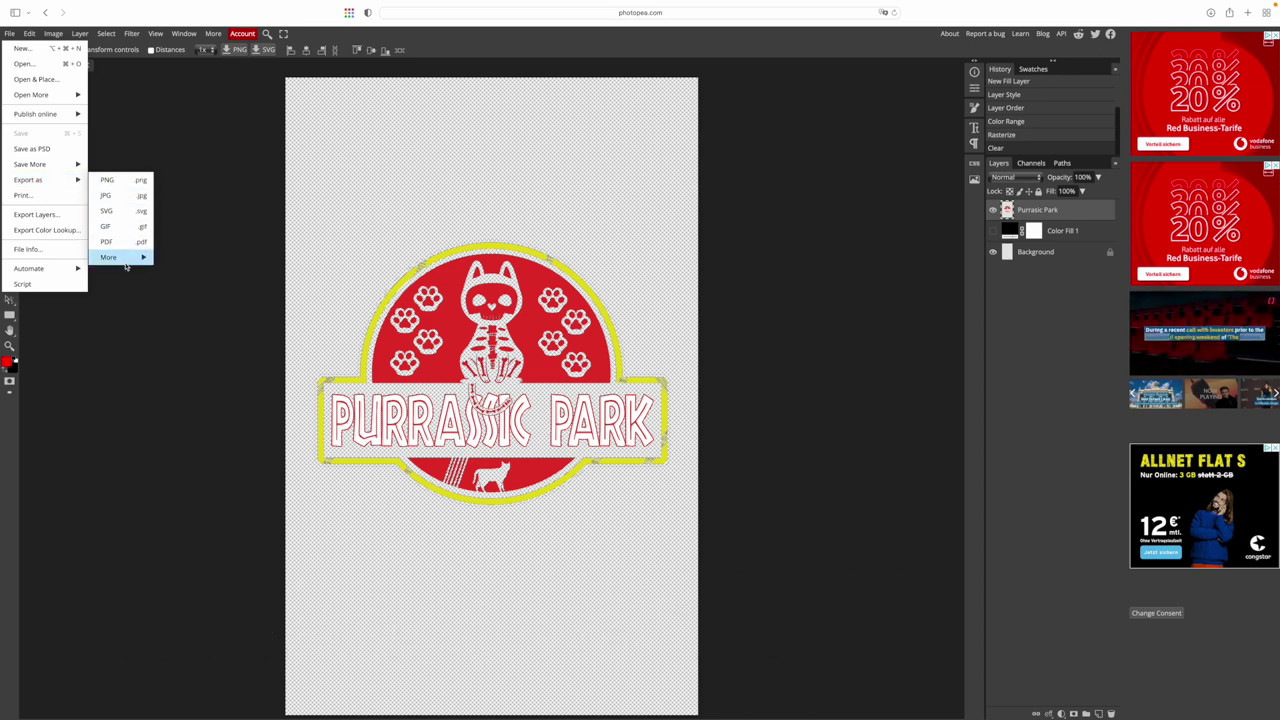
pyautogui.moveTo(128, 262)
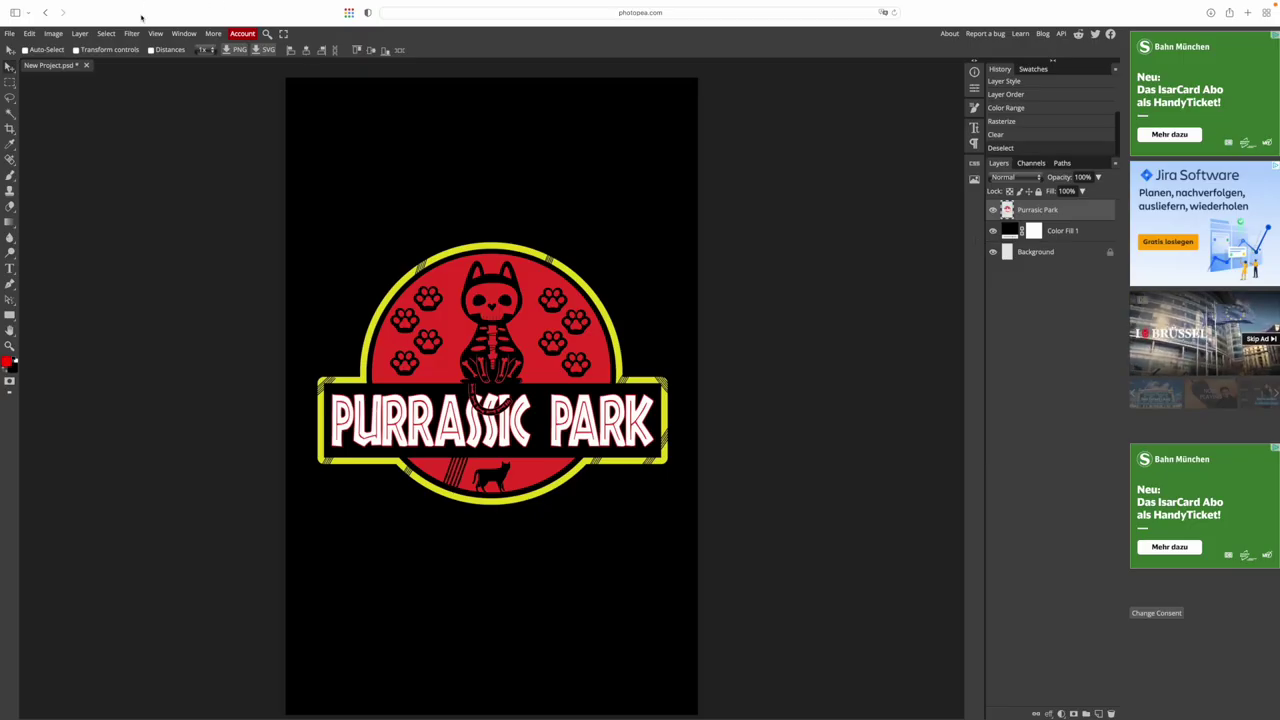
# - Select the logo's red circle with Color Range at fuzziness 41
pyautogui.click(106, 33)
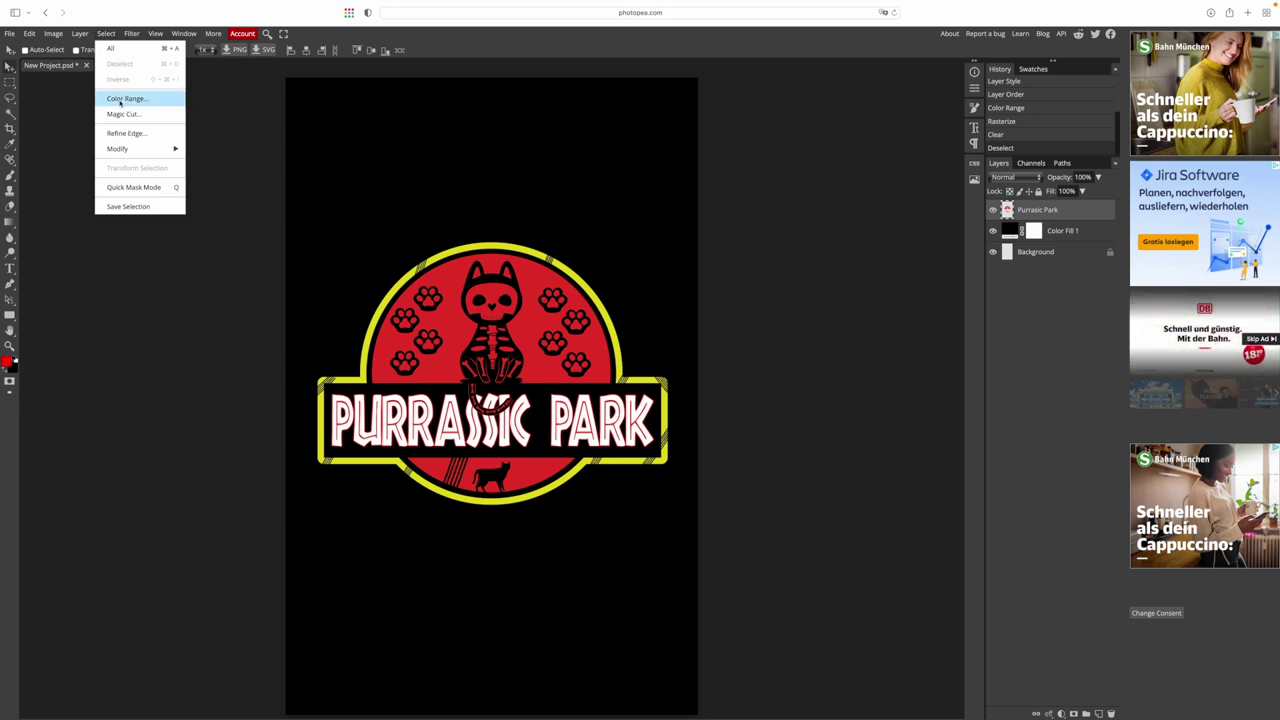
pyautogui.click(120, 100)
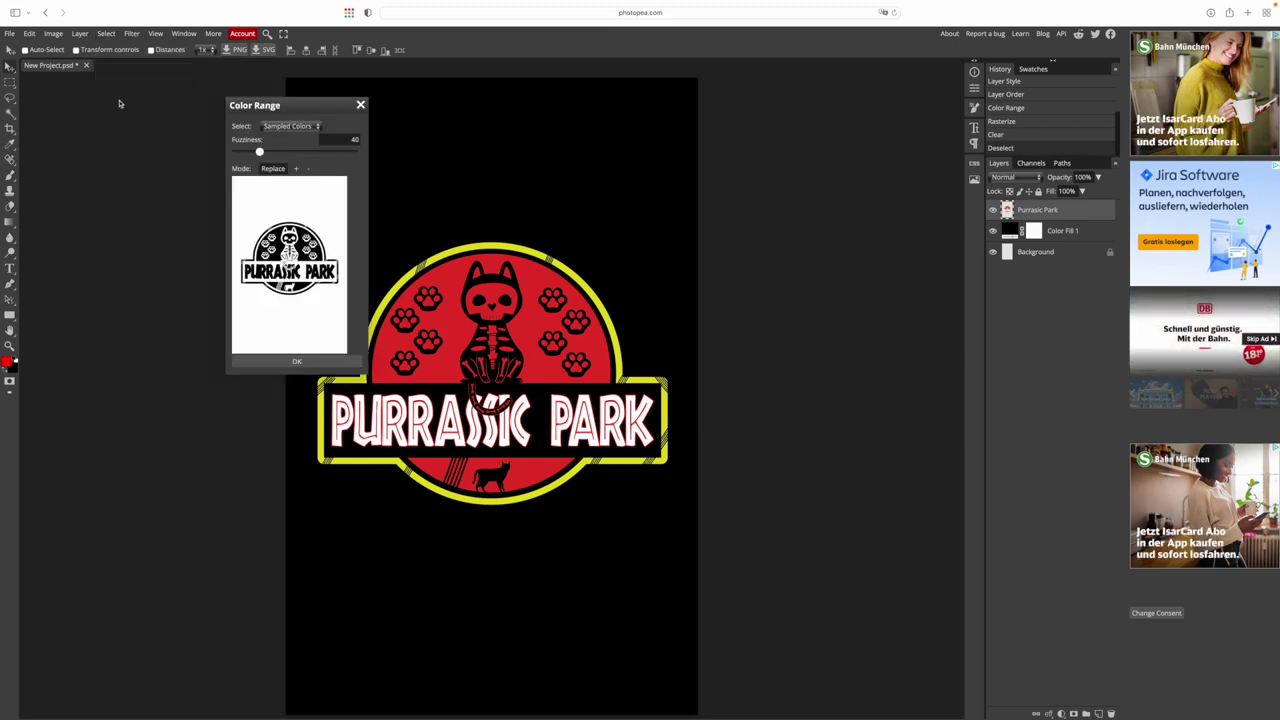
pyautogui.click(453, 337)
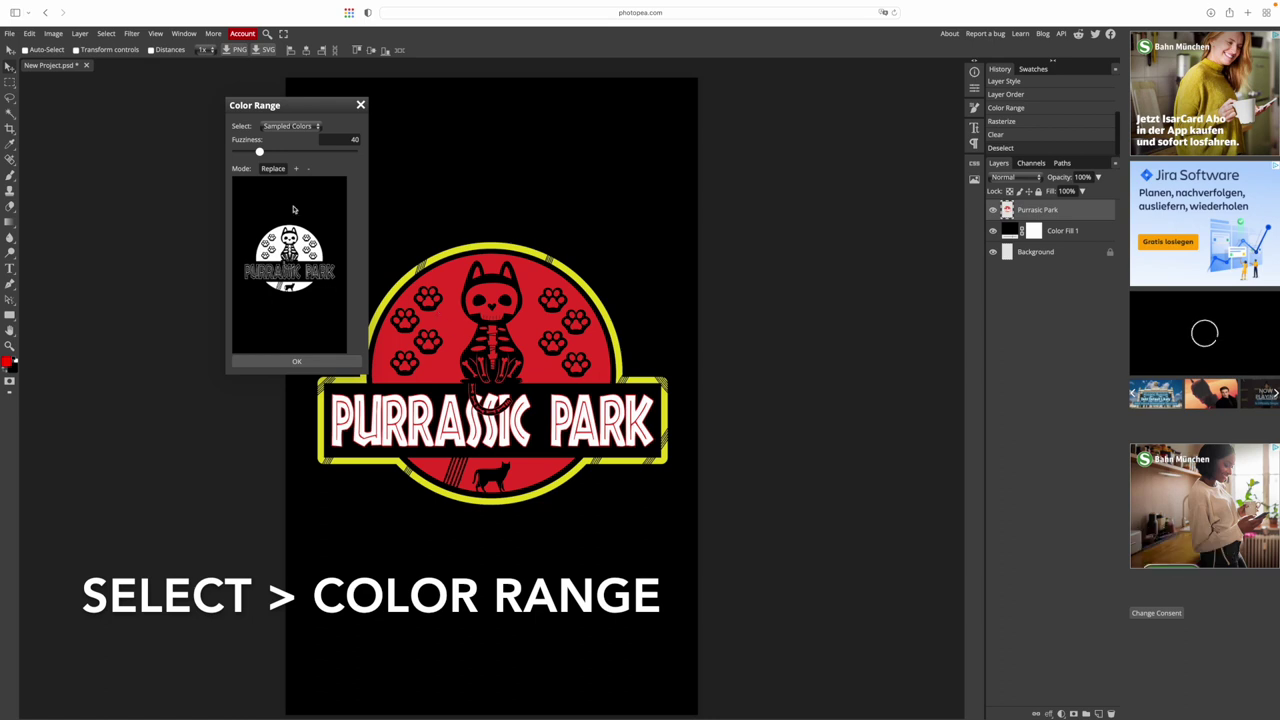
pyautogui.moveTo(259, 152); pyautogui.dragTo(273, 155)
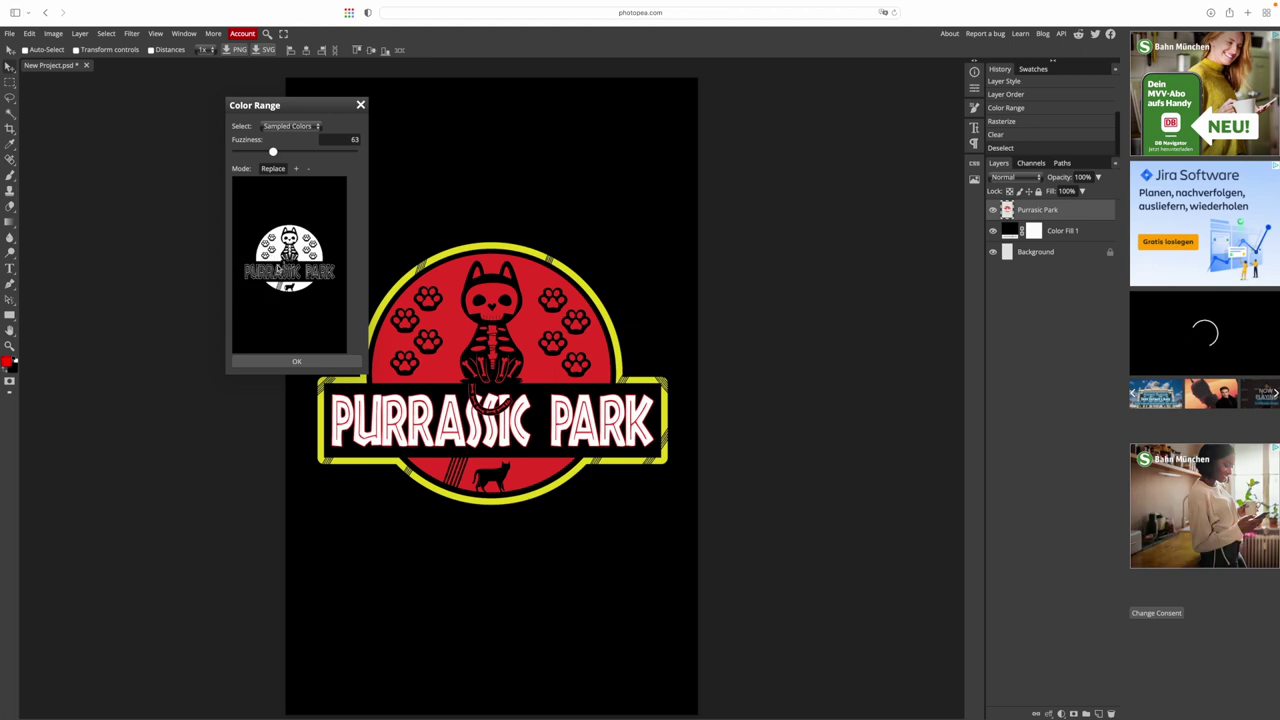
pyautogui.click(285, 361)
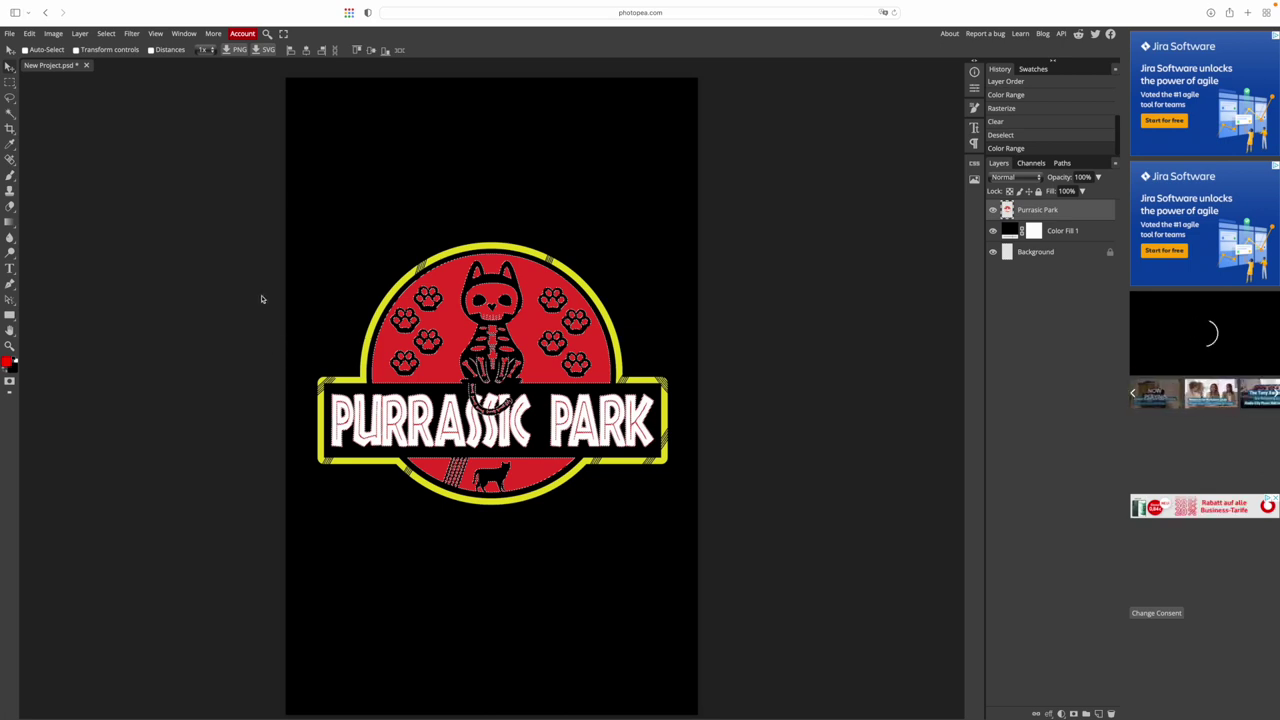
# - Add a medium blue (2a8de1) Color Fill layer over the selected circle
pyautogui.click(80, 34)
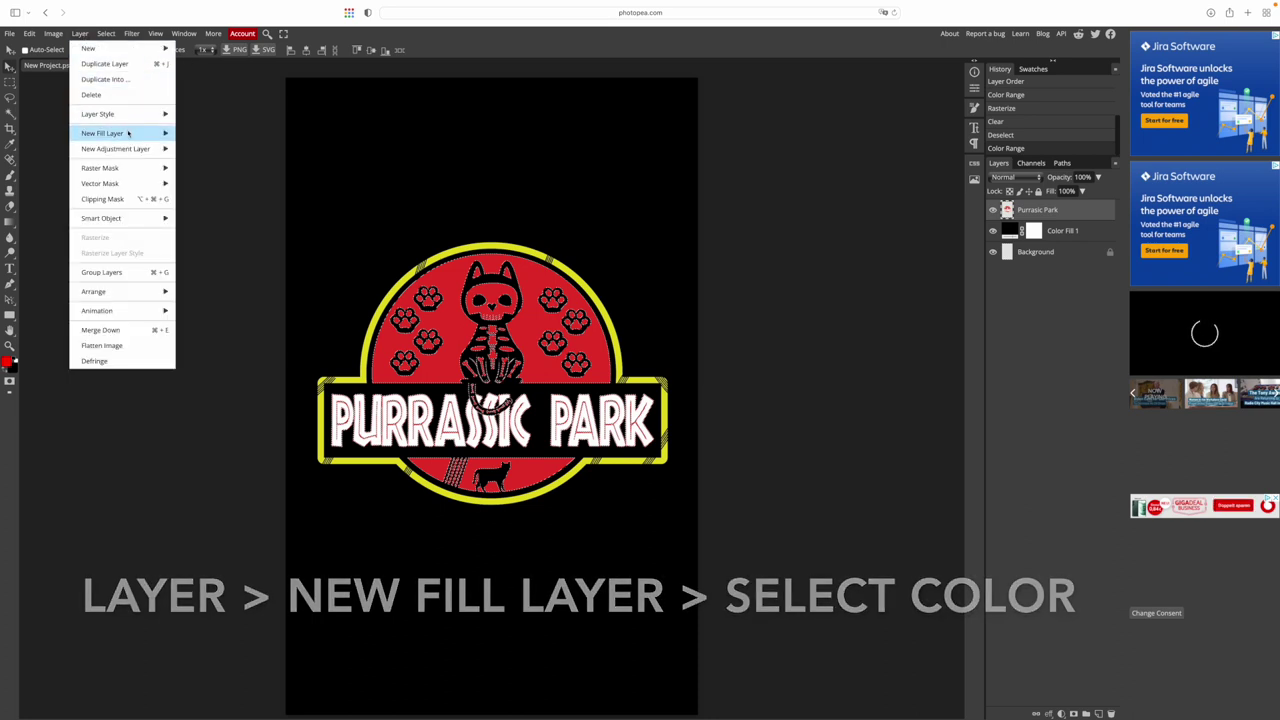
pyautogui.moveTo(128, 134)
pyautogui.click(188, 136)
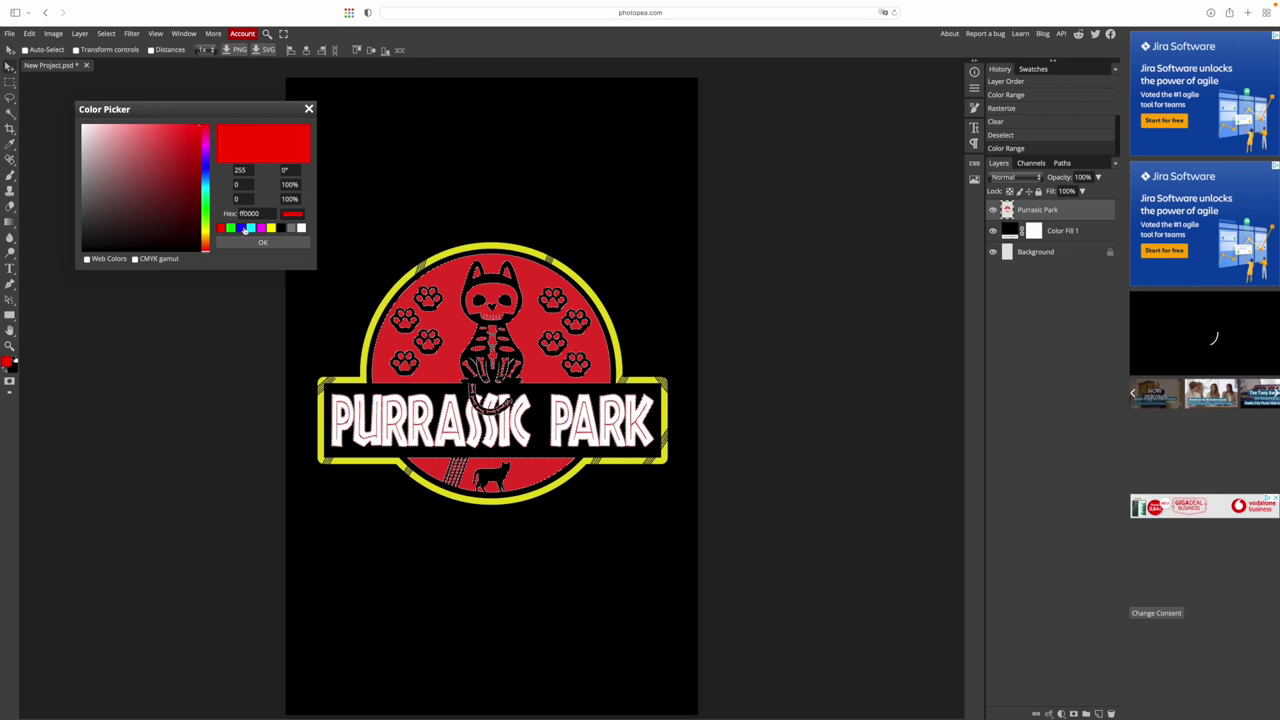
pyautogui.click(207, 180)
pyautogui.click(186, 149)
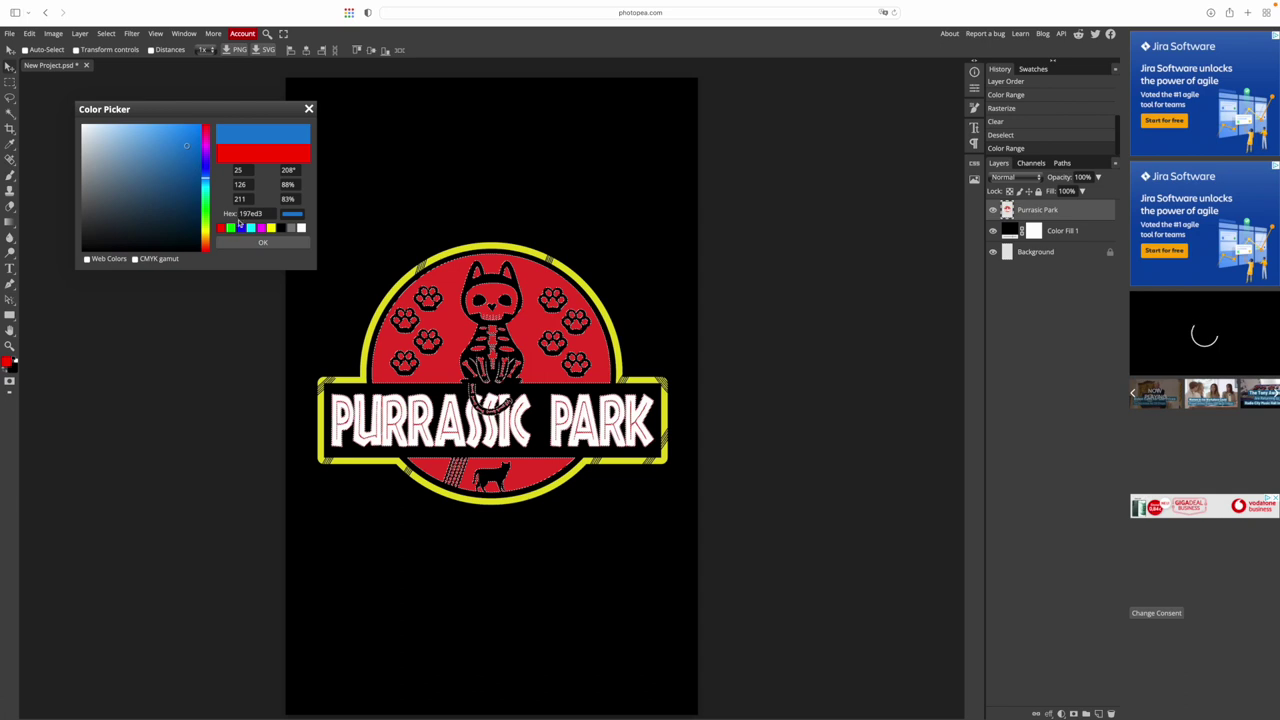
pyautogui.click(178, 138)
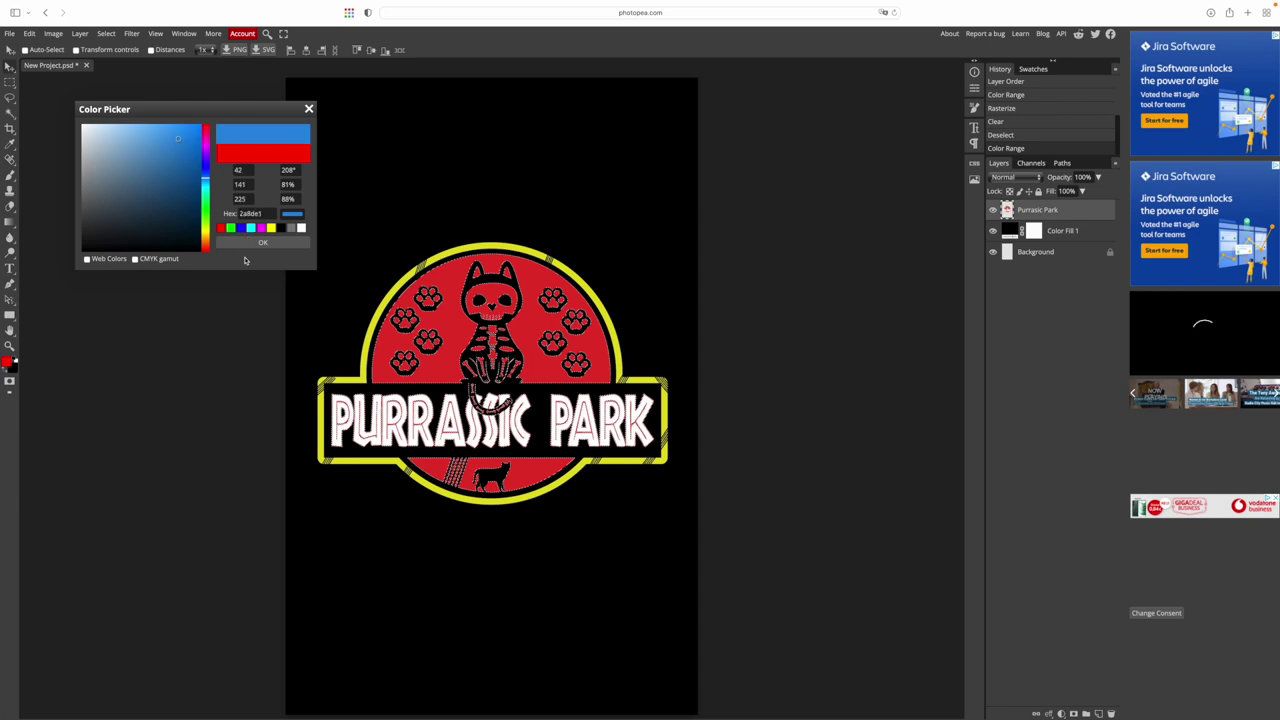
pyautogui.click(242, 244)
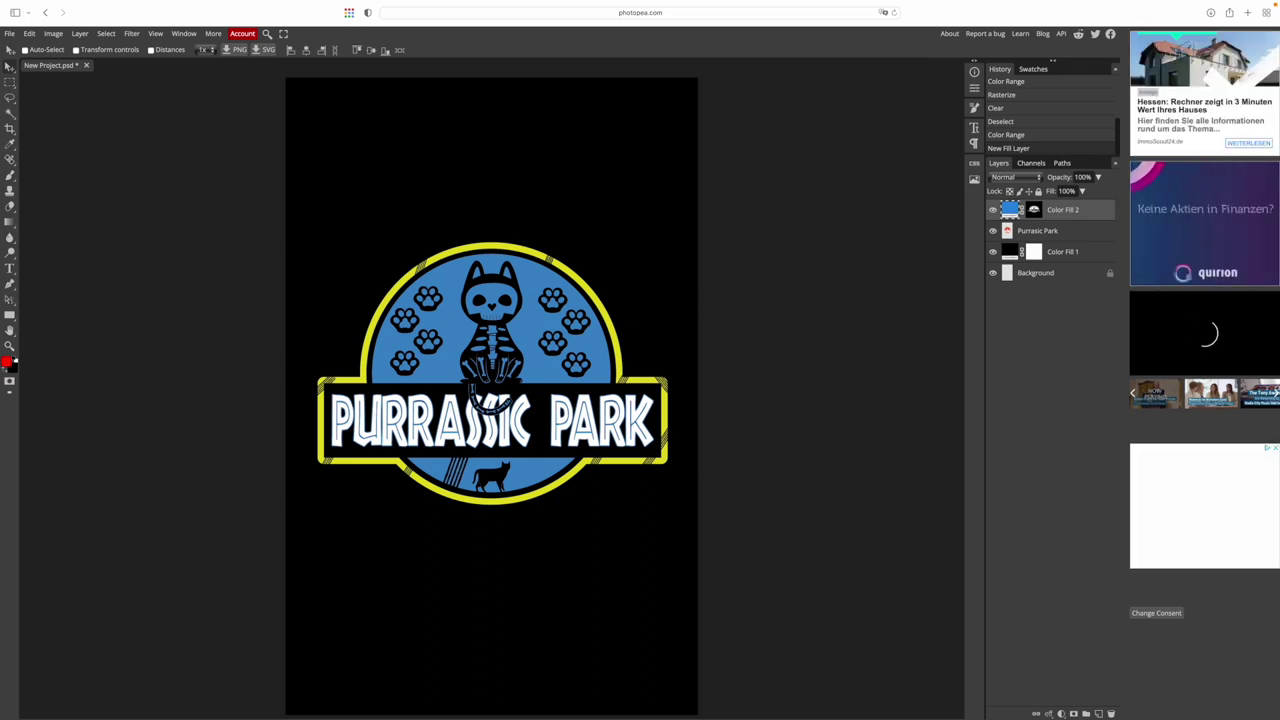
# - On the Purrassic Park layer, select the logo's yellow ring with Color Range
pyautogui.click(1021, 233)
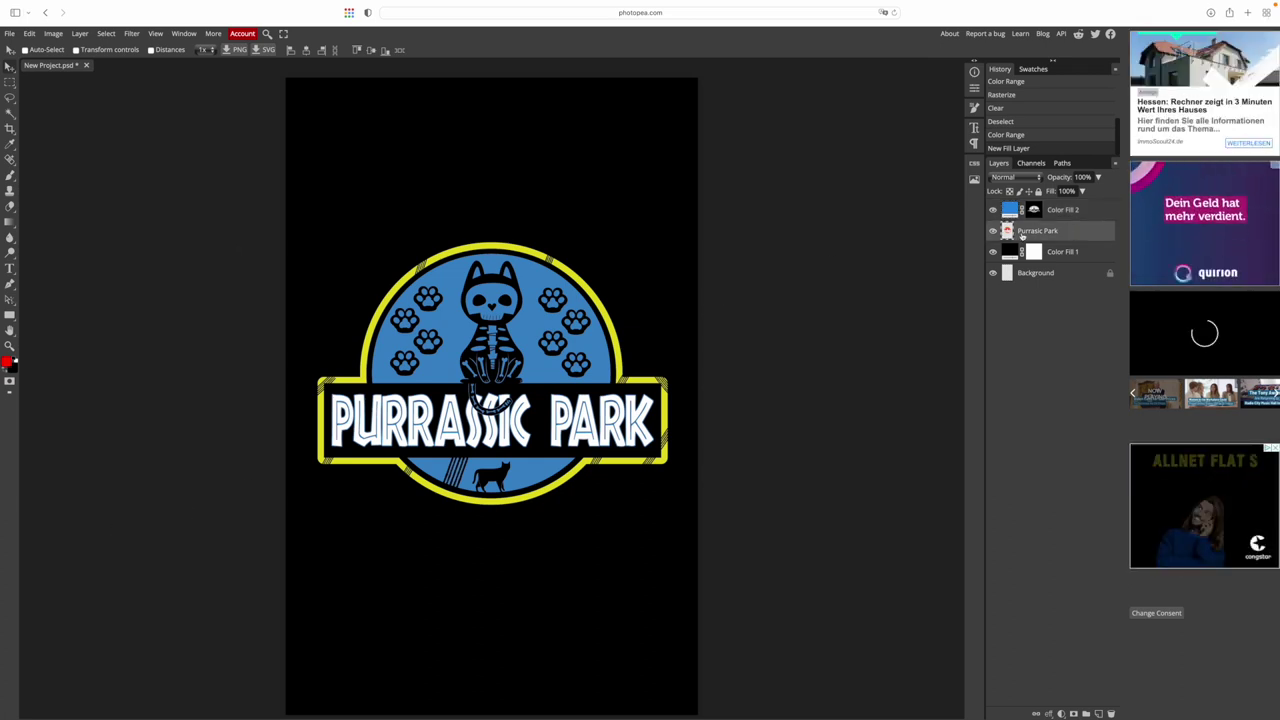
pyautogui.click(106, 33)
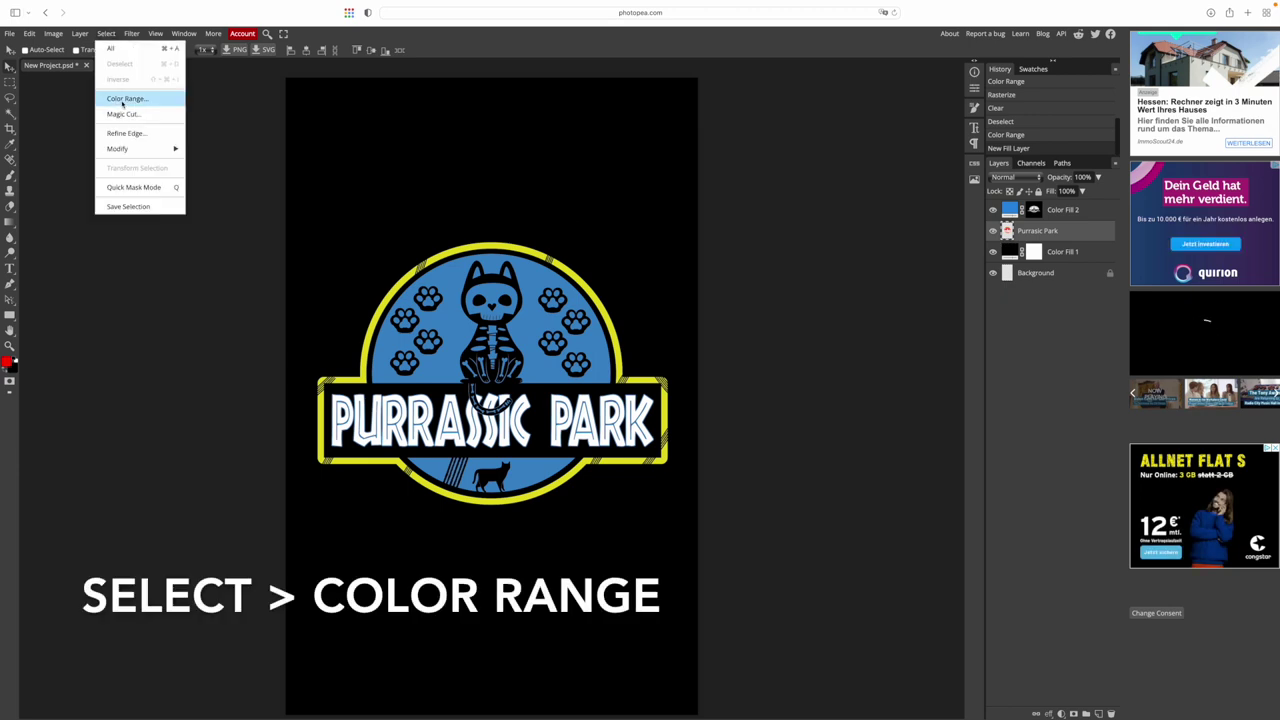
pyautogui.click(121, 100)
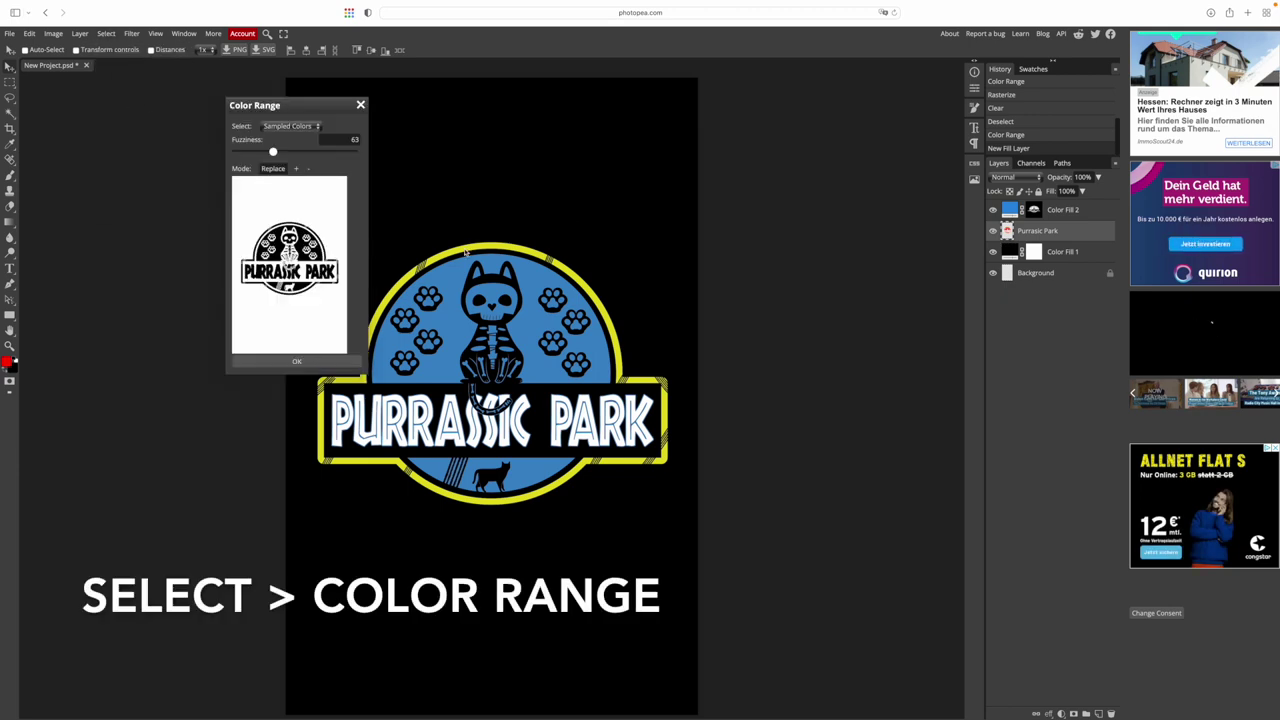
pyautogui.click(465, 250)
pyautogui.click(276, 362)
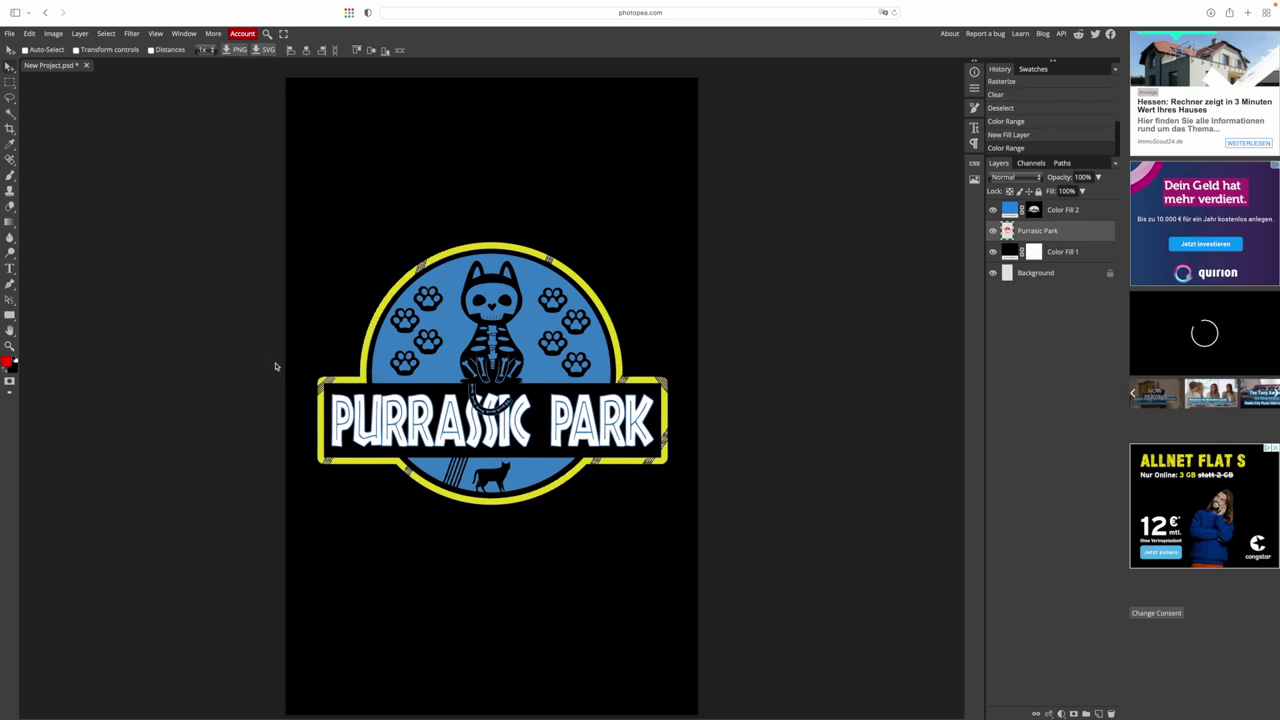
# - Fill the selected ring with a purple solid Color Fill layer
pyautogui.click(81, 33)
pyautogui.moveTo(118, 133)
pyautogui.click(196, 134)
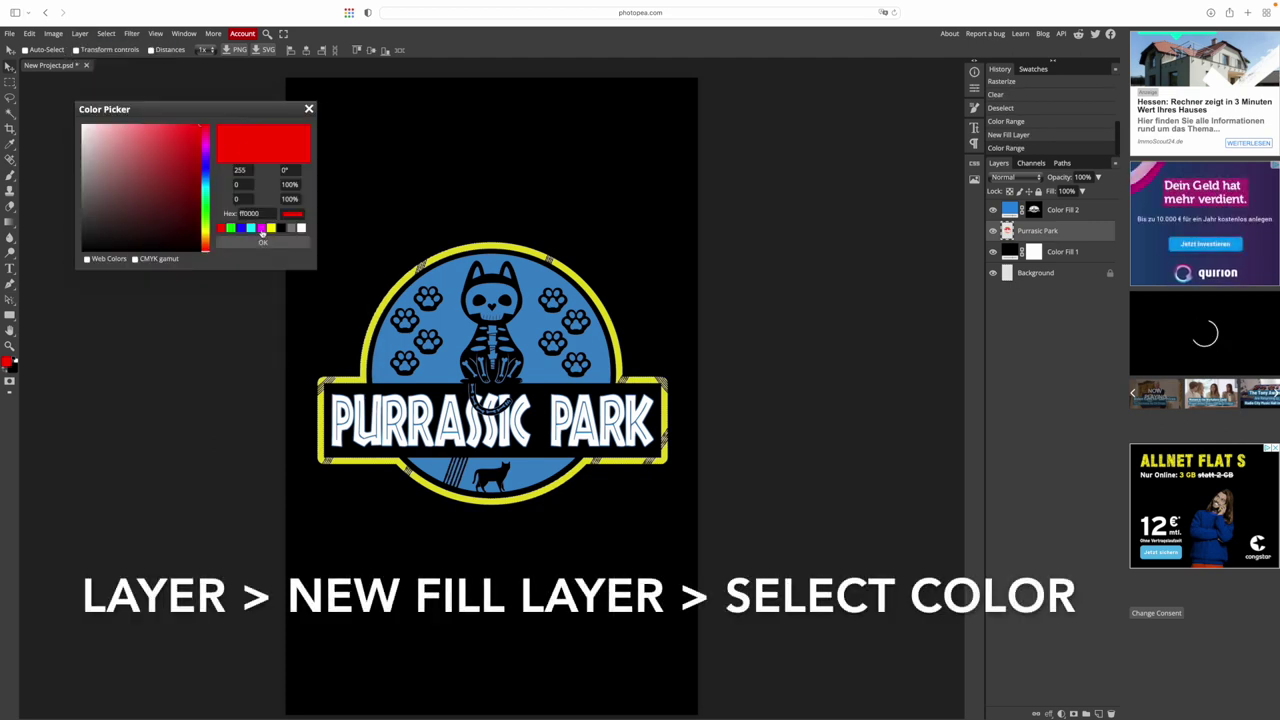
pyautogui.click(206, 171)
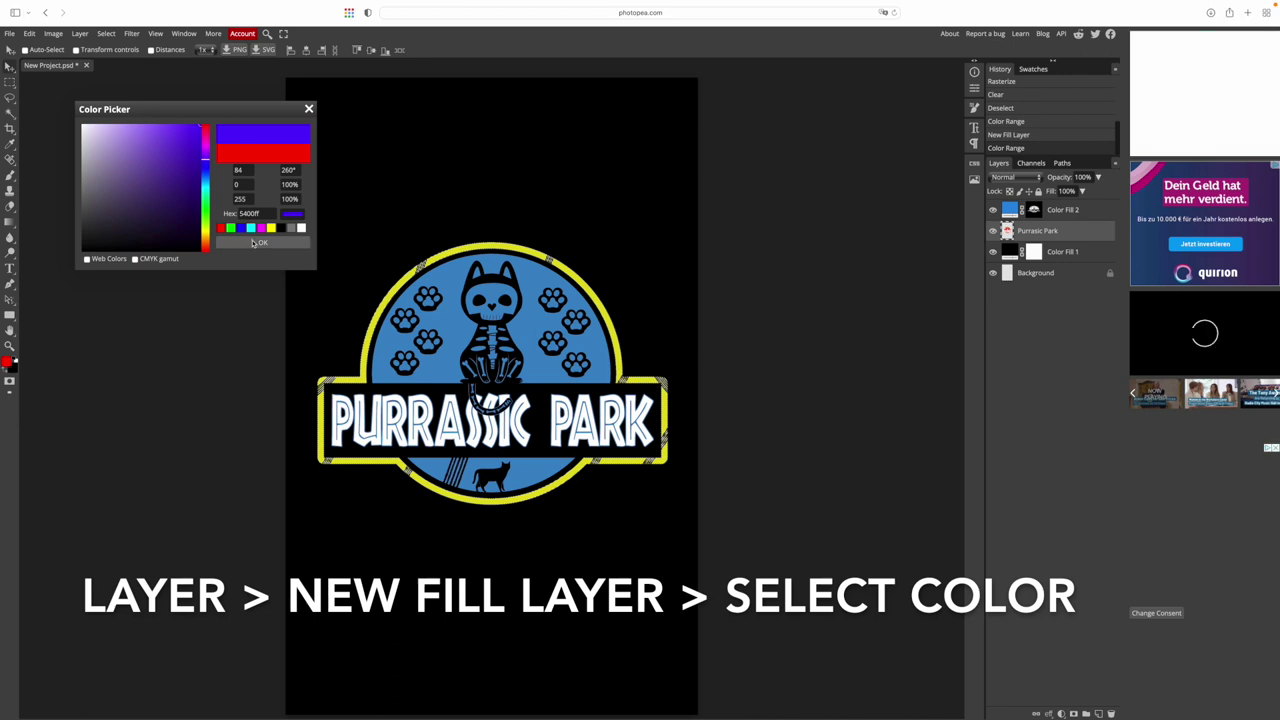
pyautogui.click(252, 243)
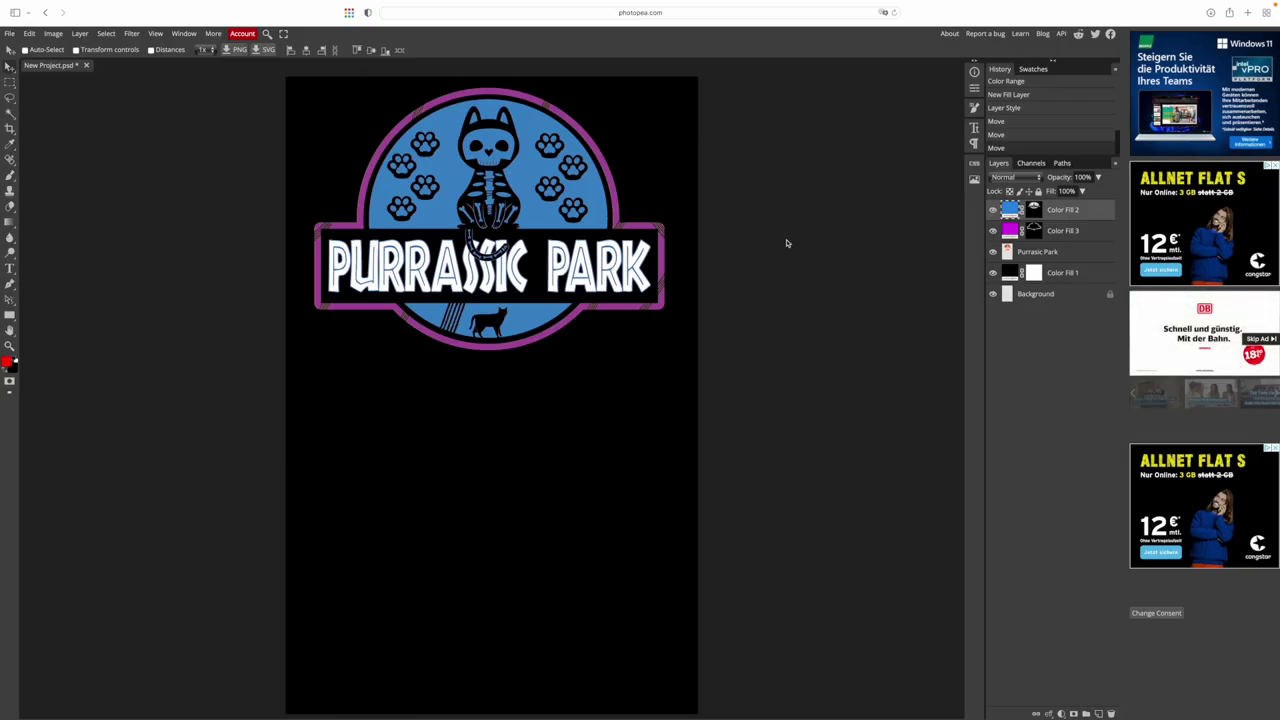
# - Commit the placed red-and-yellow Purrassic Park logo and drag it into the canvas's lower half
pyautogui.click(1037, 253)
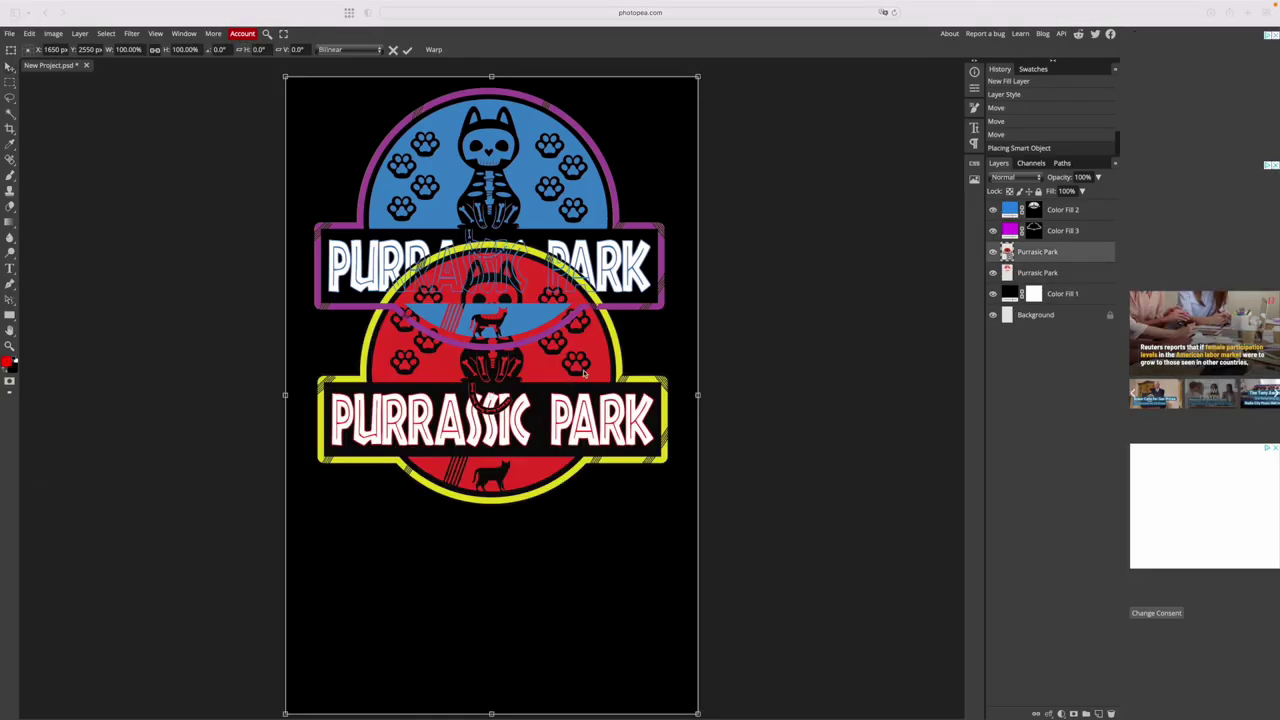
pyautogui.press('Return')
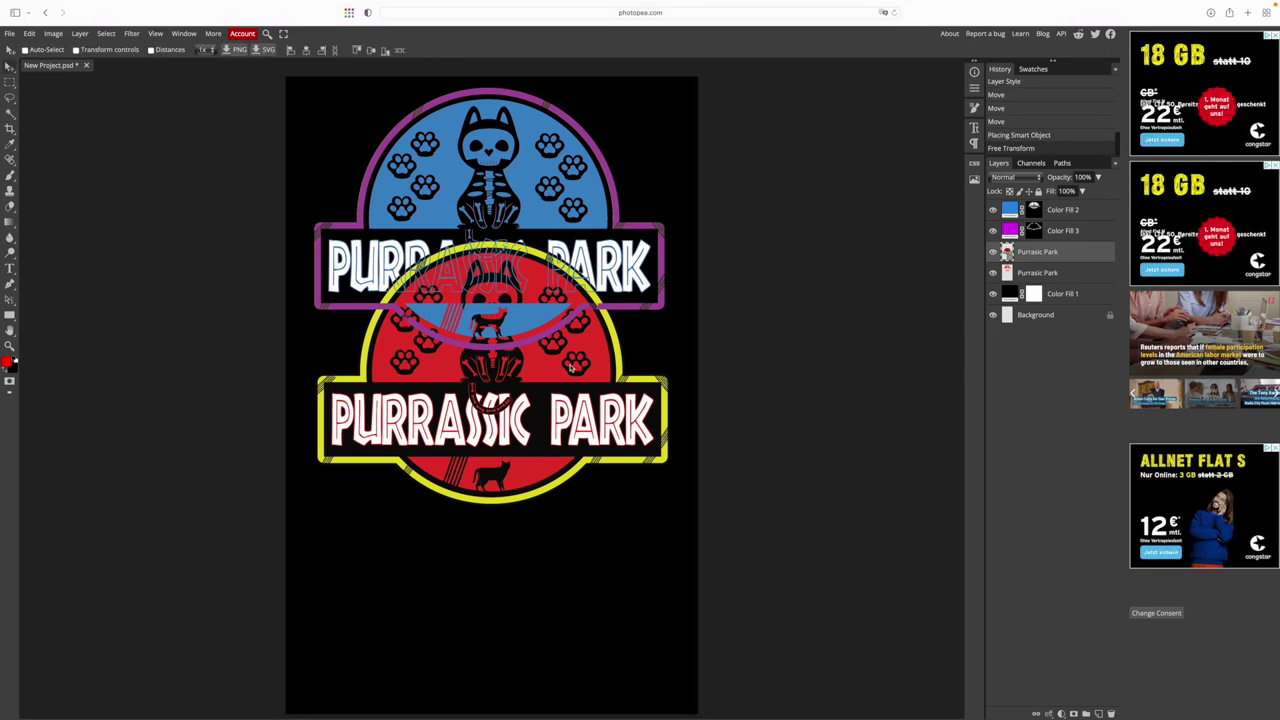
pyautogui.moveTo(570, 368); pyautogui.dragTo(572, 547)
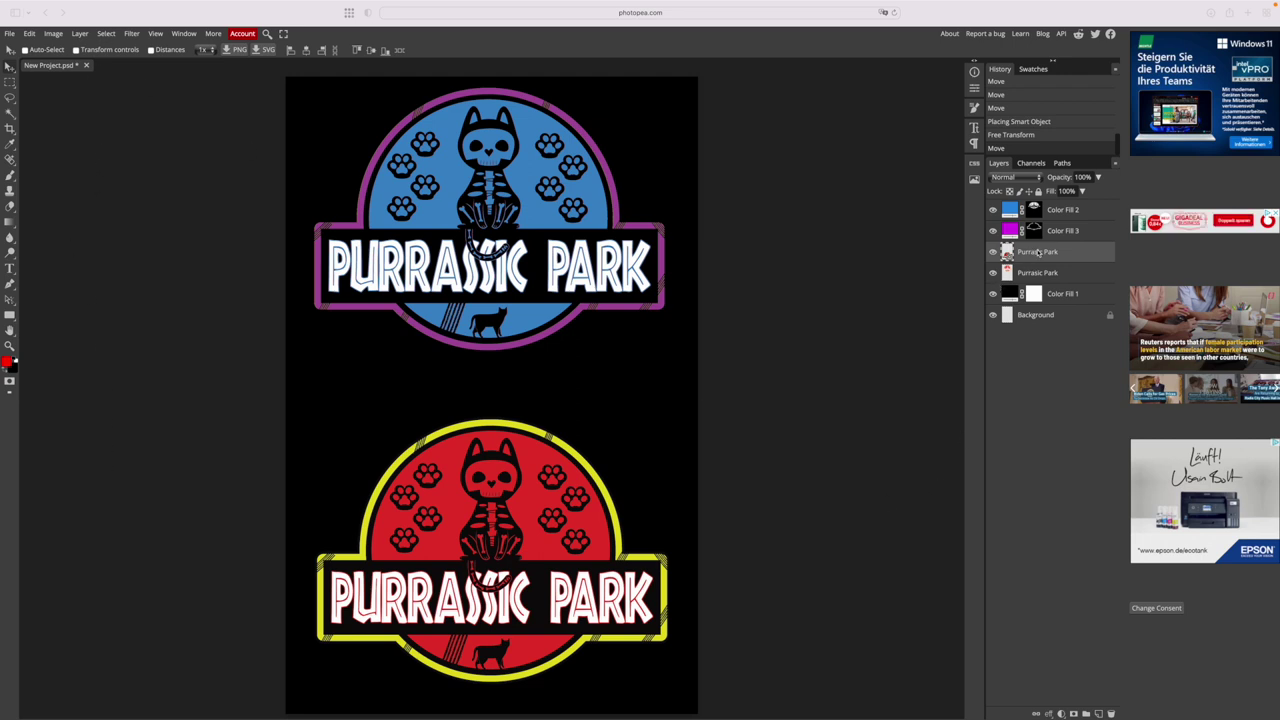
# - Copy the lower logo's Color Range selection to Layer 1, hiding Purrassic Park and Color Fill 1
pyautogui.click(106, 33)
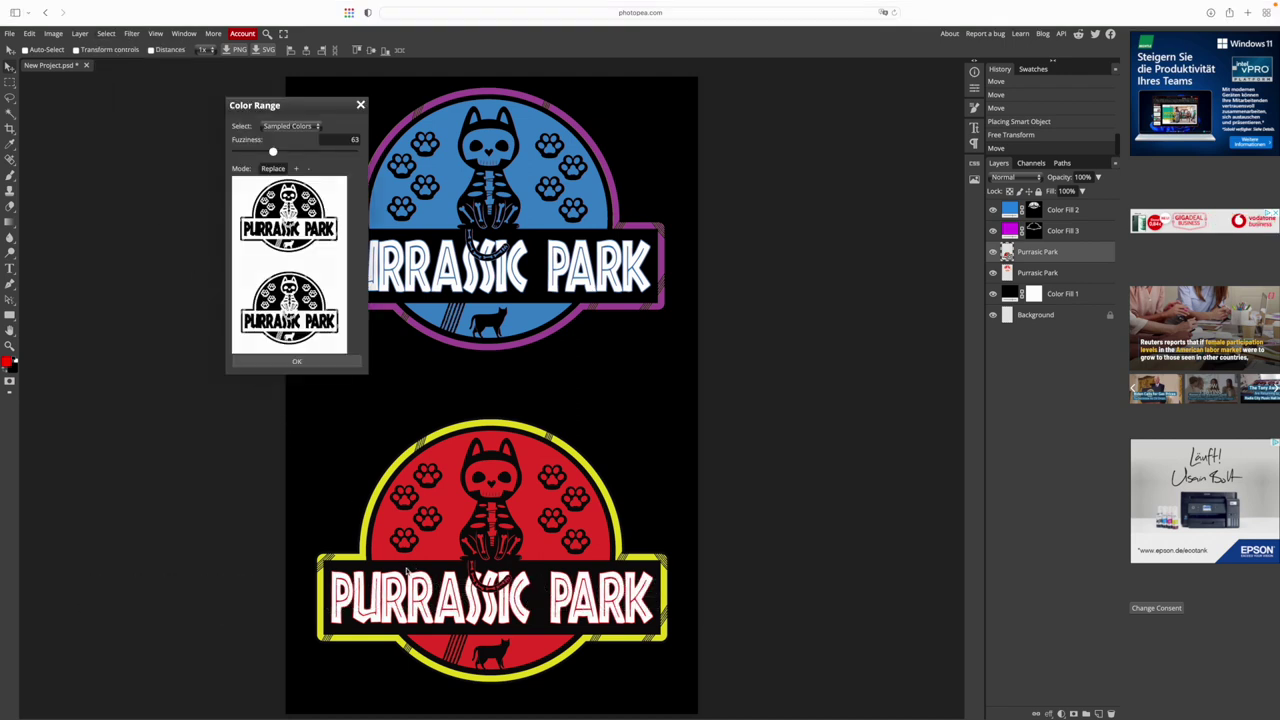
pyautogui.click(293, 362)
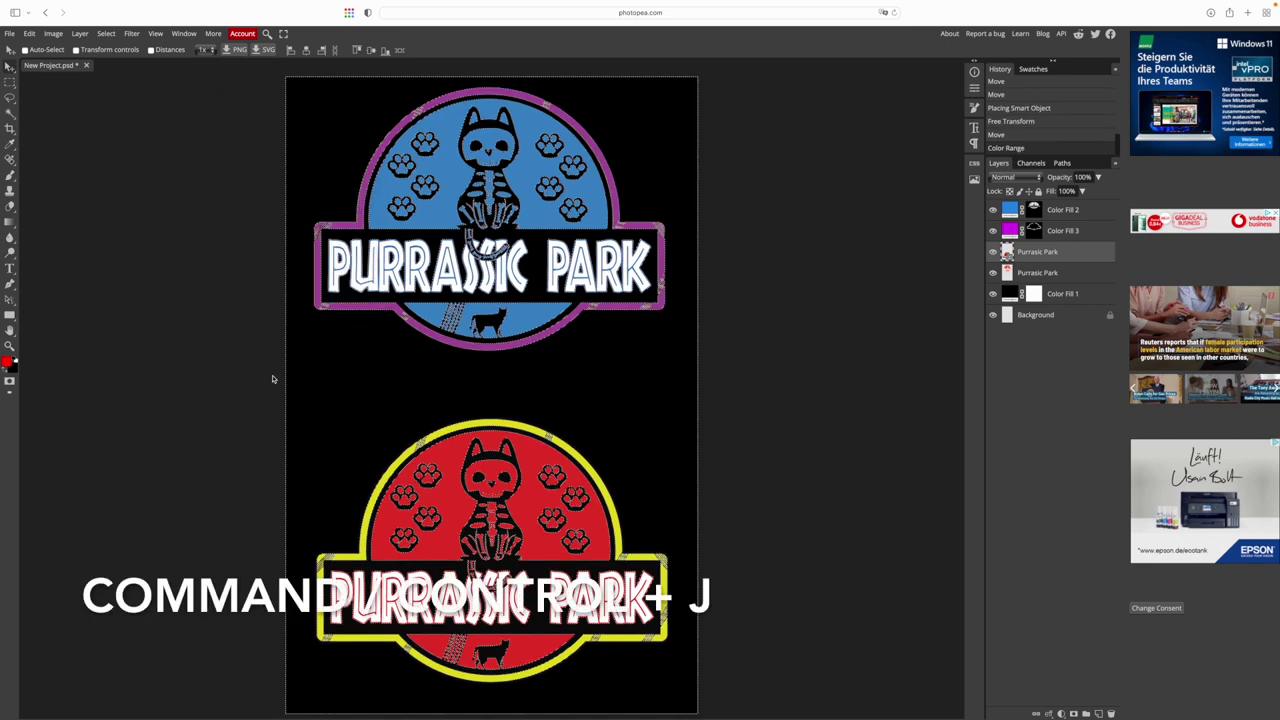
pyautogui.press('super+j')
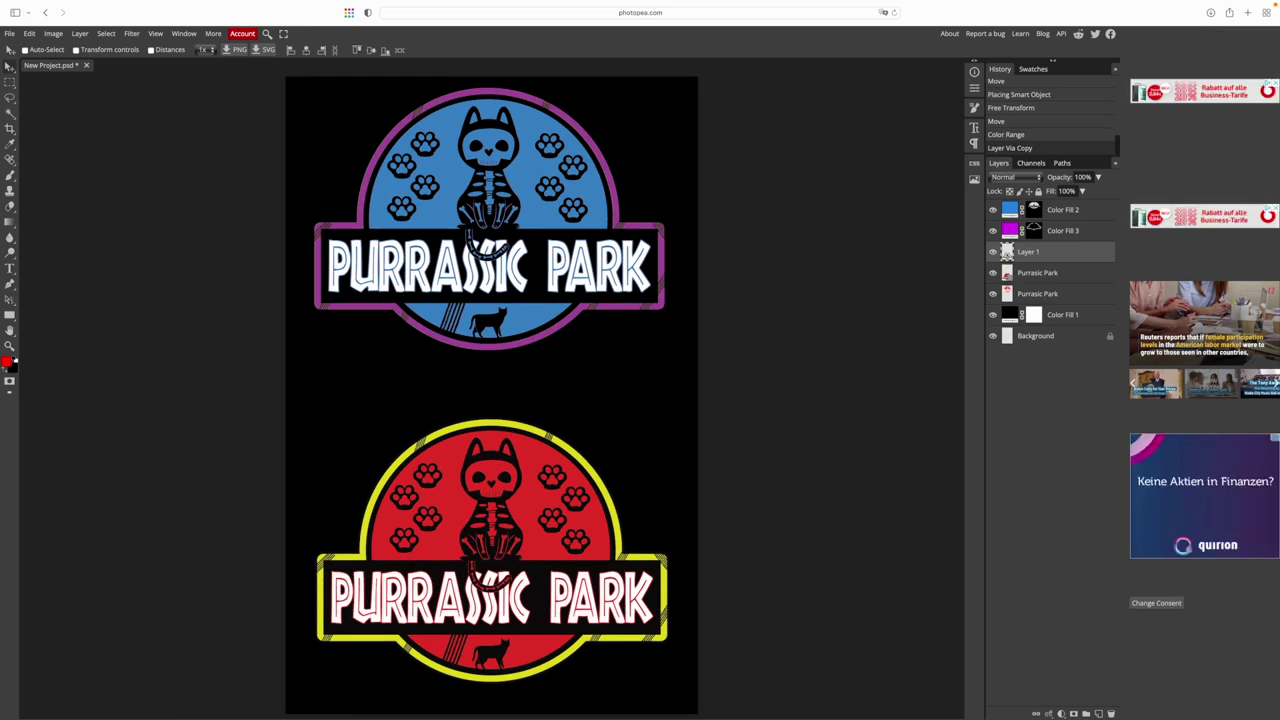
pyautogui.click(993, 272)
pyautogui.click(994, 314)
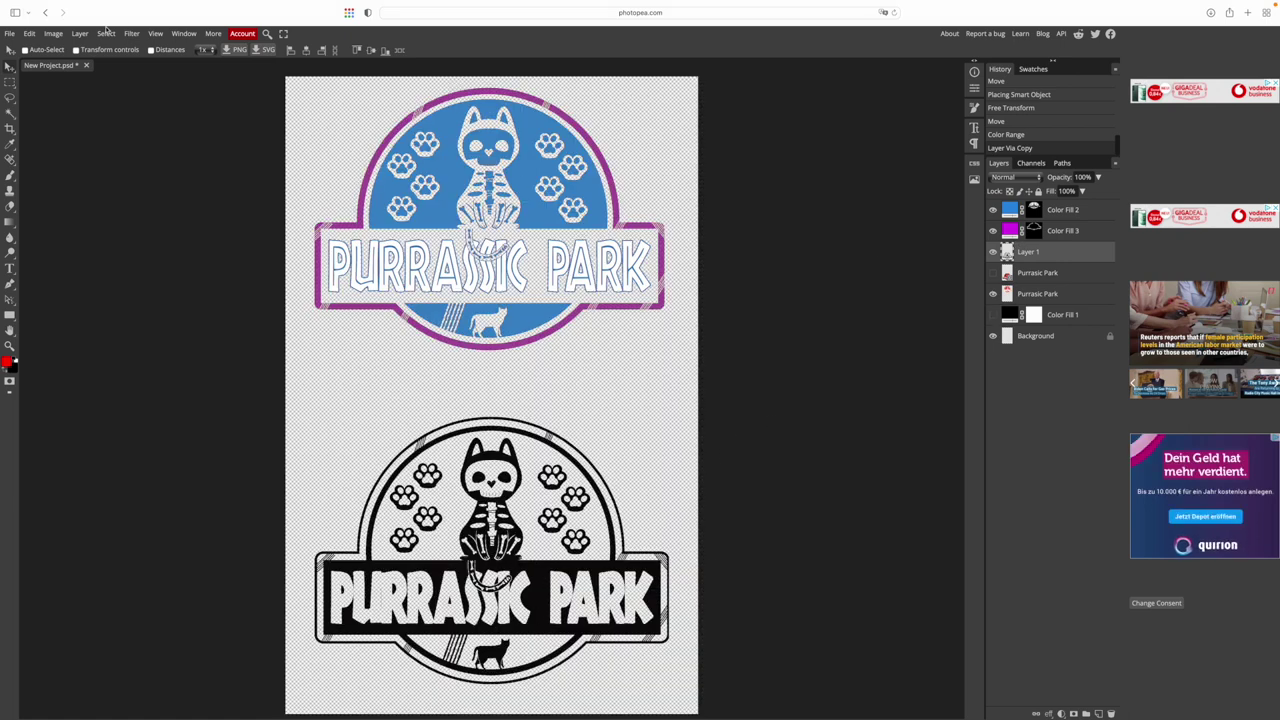
# - Select the logo's light areas with another Color Range selection
pyautogui.click(106, 33)
pyautogui.click(126, 98)
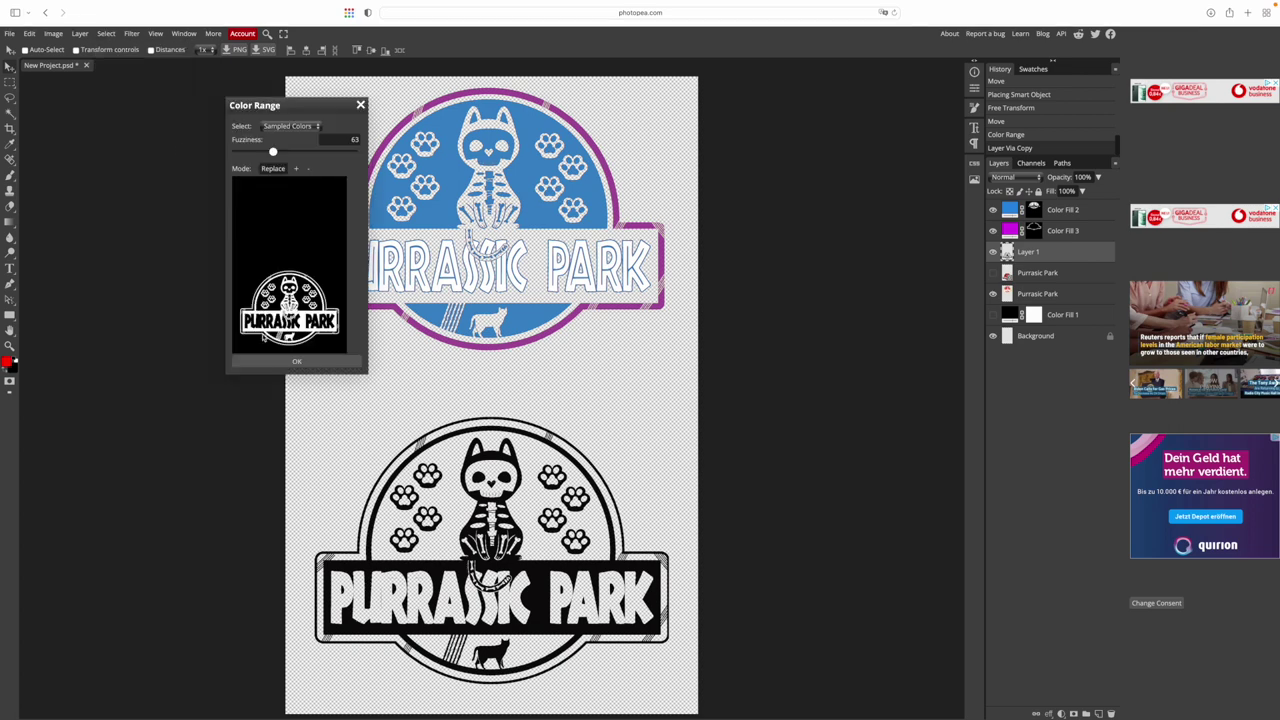
pyautogui.click(293, 362)
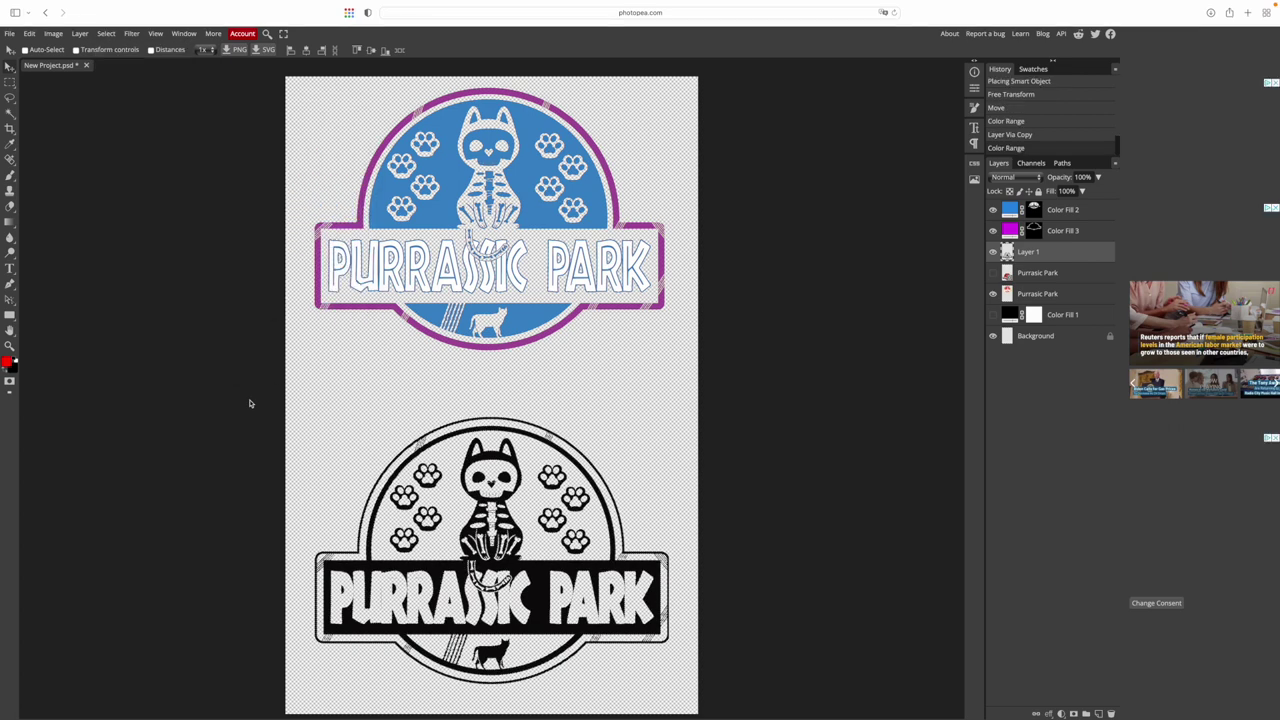
pyautogui.click(80, 33)
# - Add a white solid Color Fill layer and turn the black background fill back on
pyautogui.moveTo(128, 131)
pyautogui.click(198, 131)
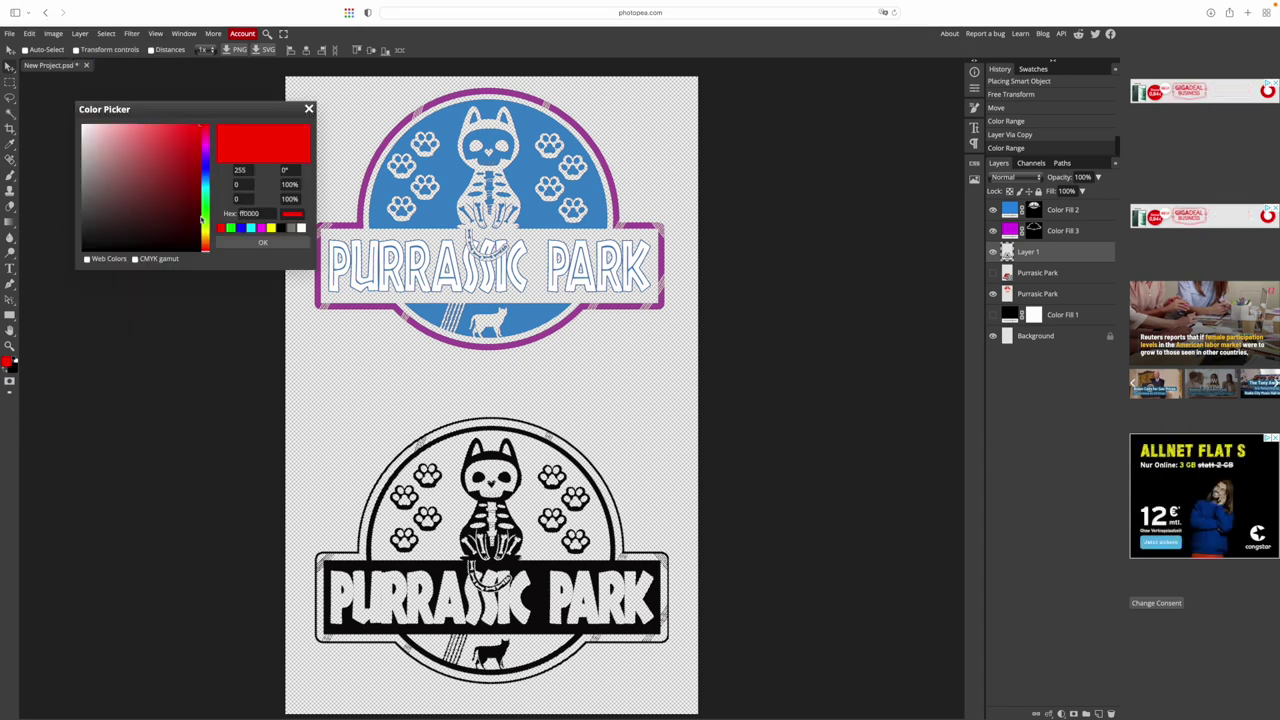
pyautogui.click(301, 228)
pyautogui.click(262, 242)
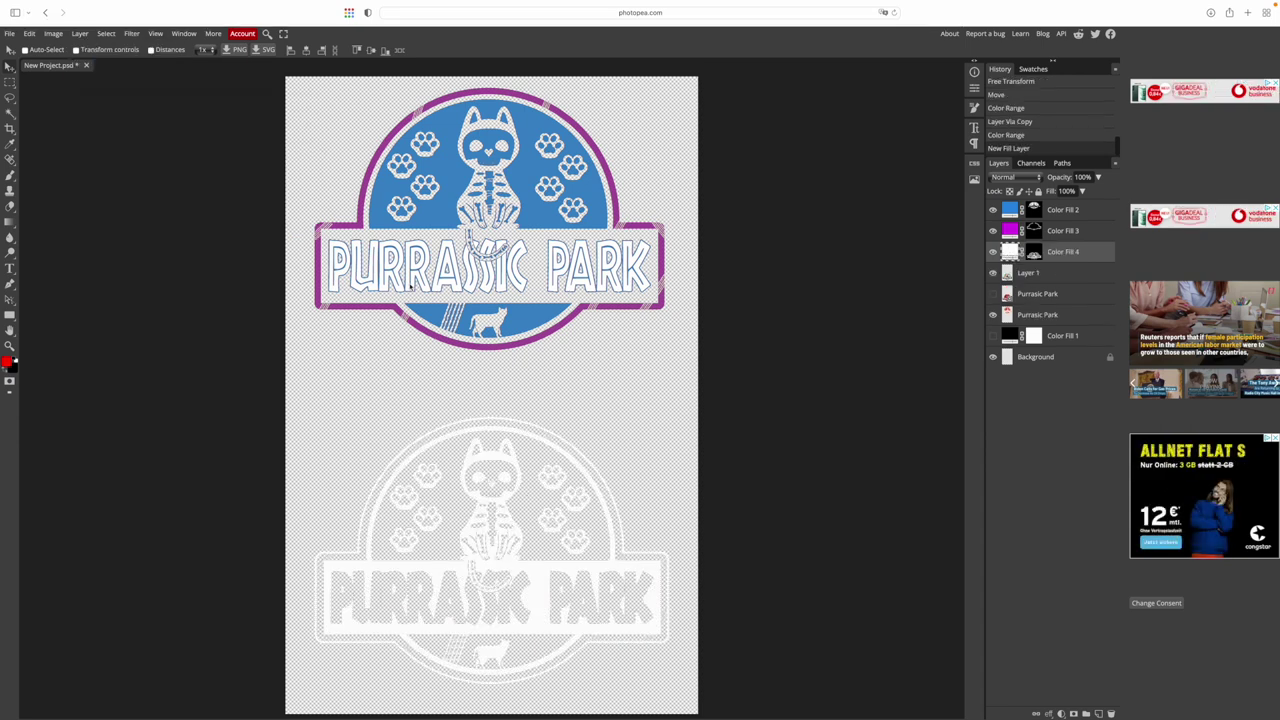
pyautogui.click(994, 336)
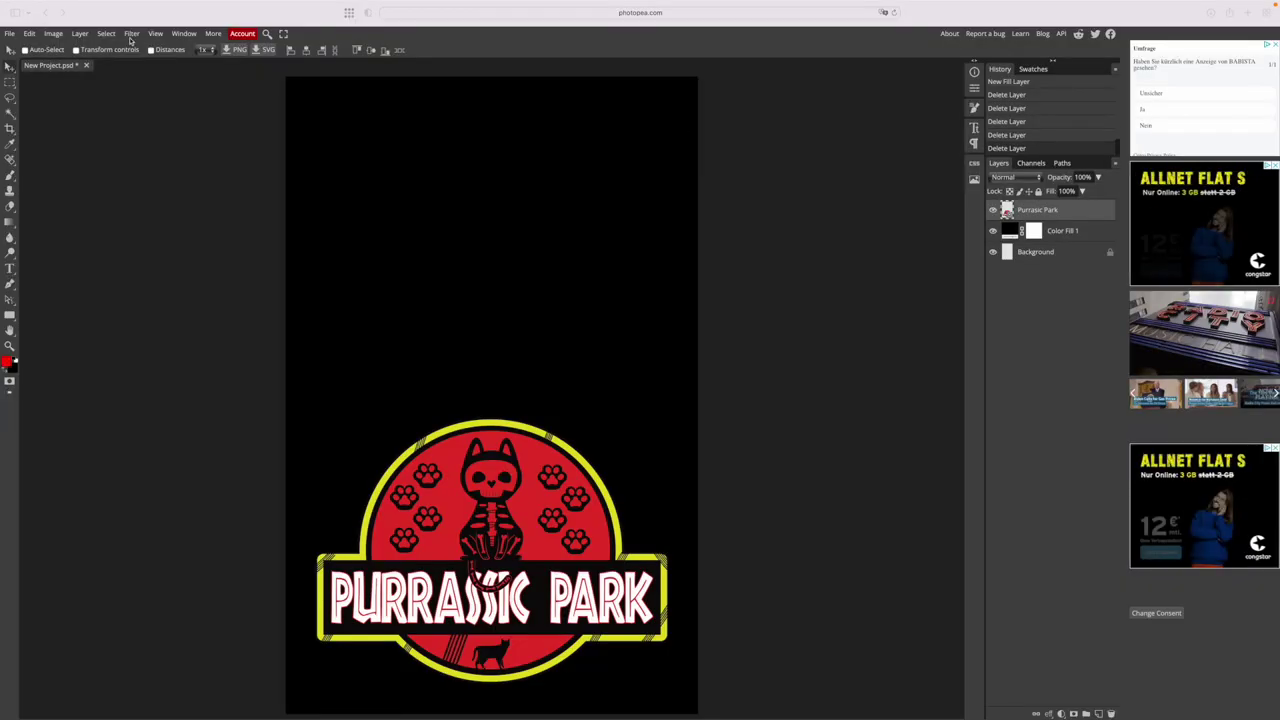
pyautogui.click(106, 35)
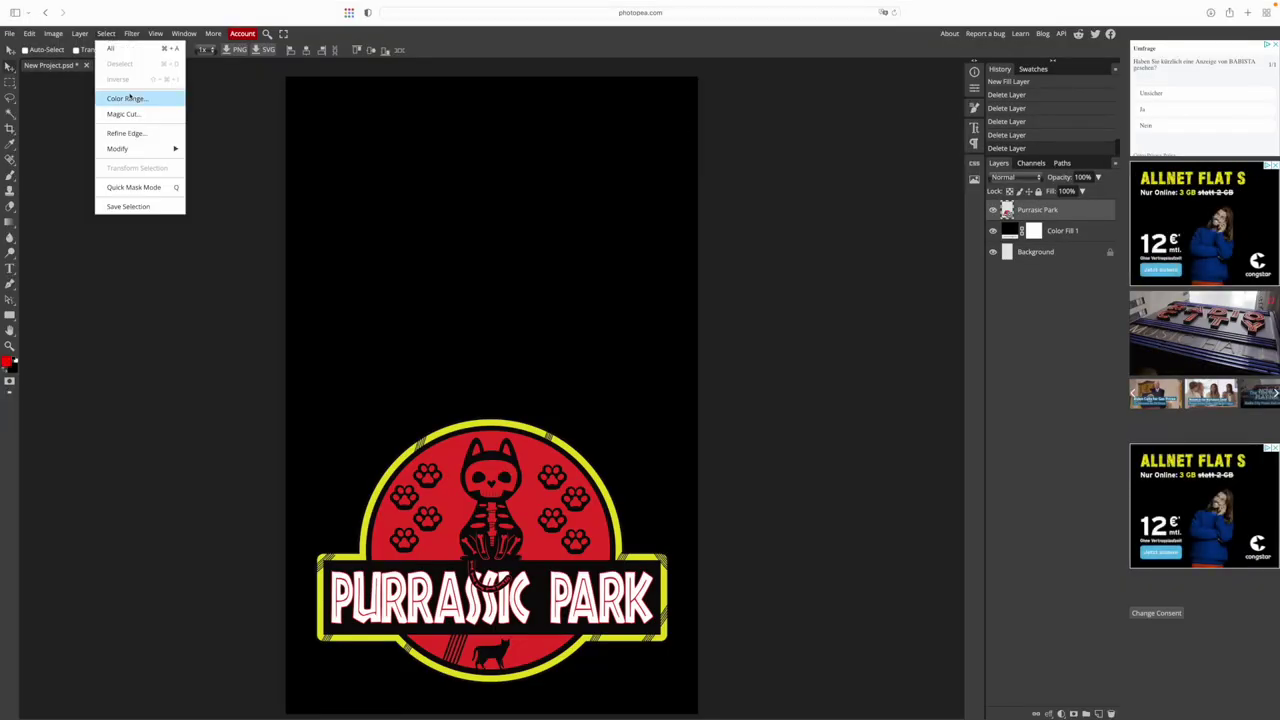
# - Color-Range-select the logo's red, copy it to a new layer, and move it upward
pyautogui.click(128, 99)
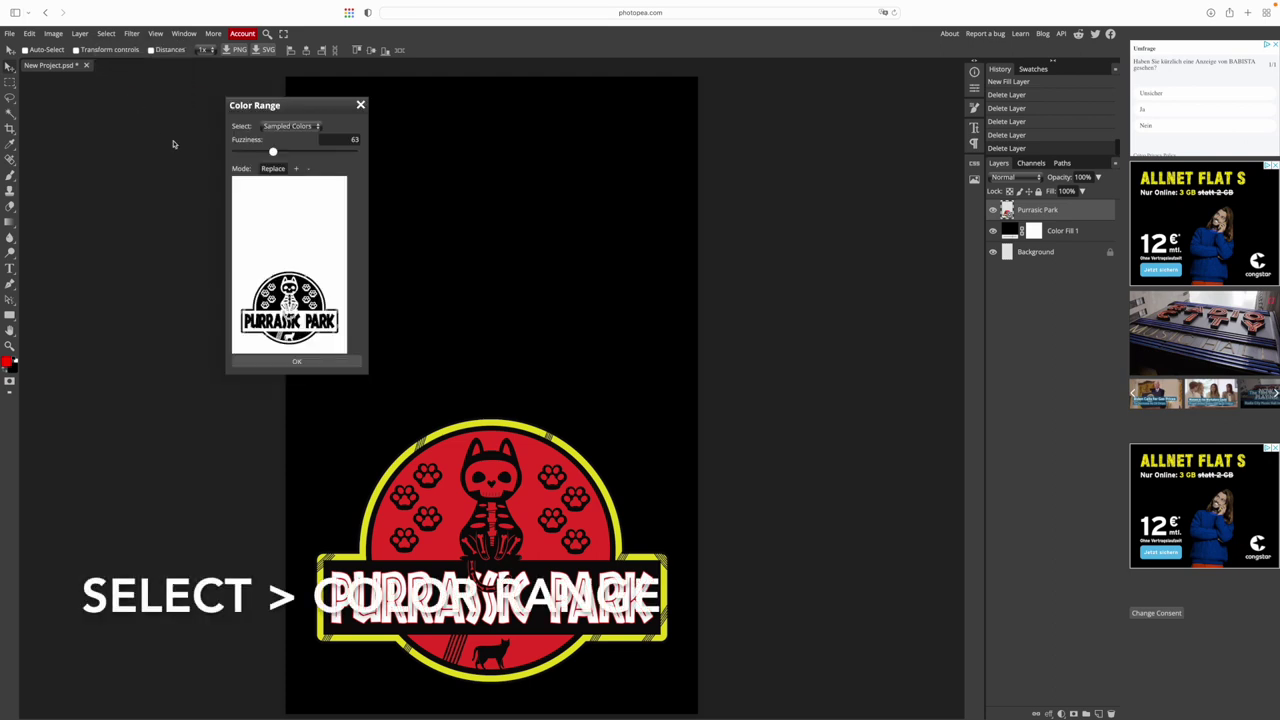
pyautogui.click(451, 507)
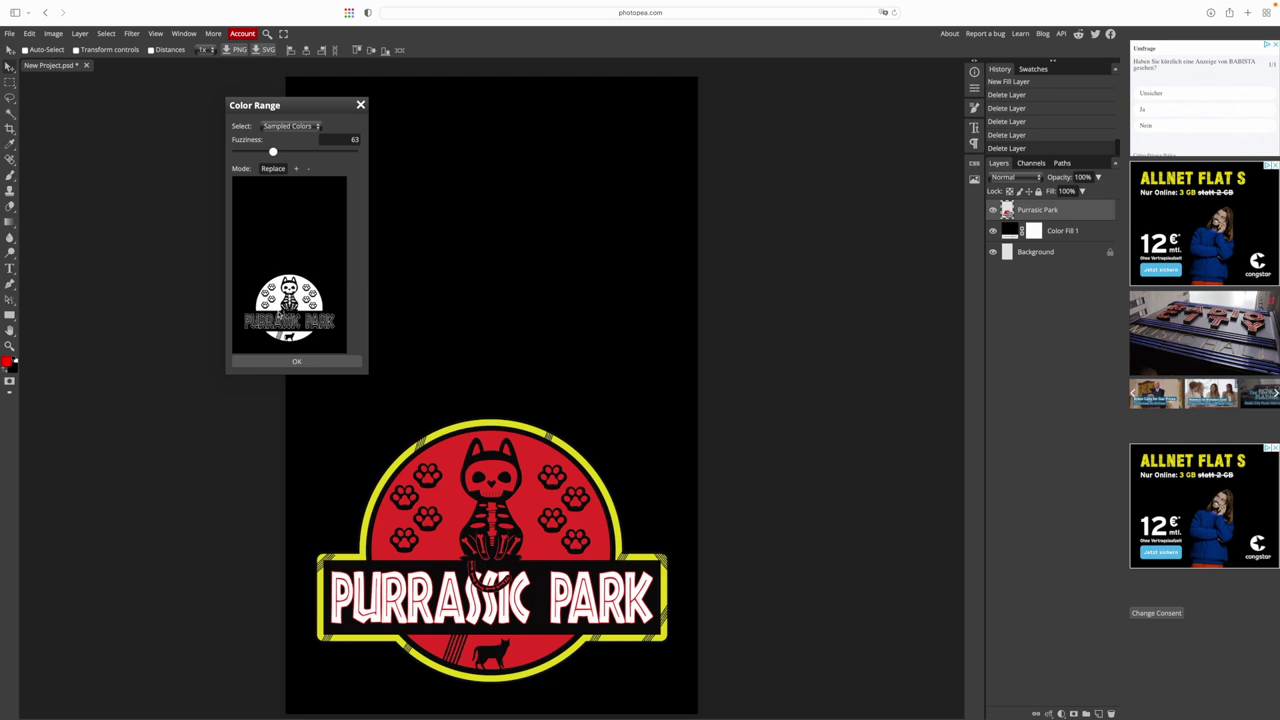
pyautogui.click(298, 361)
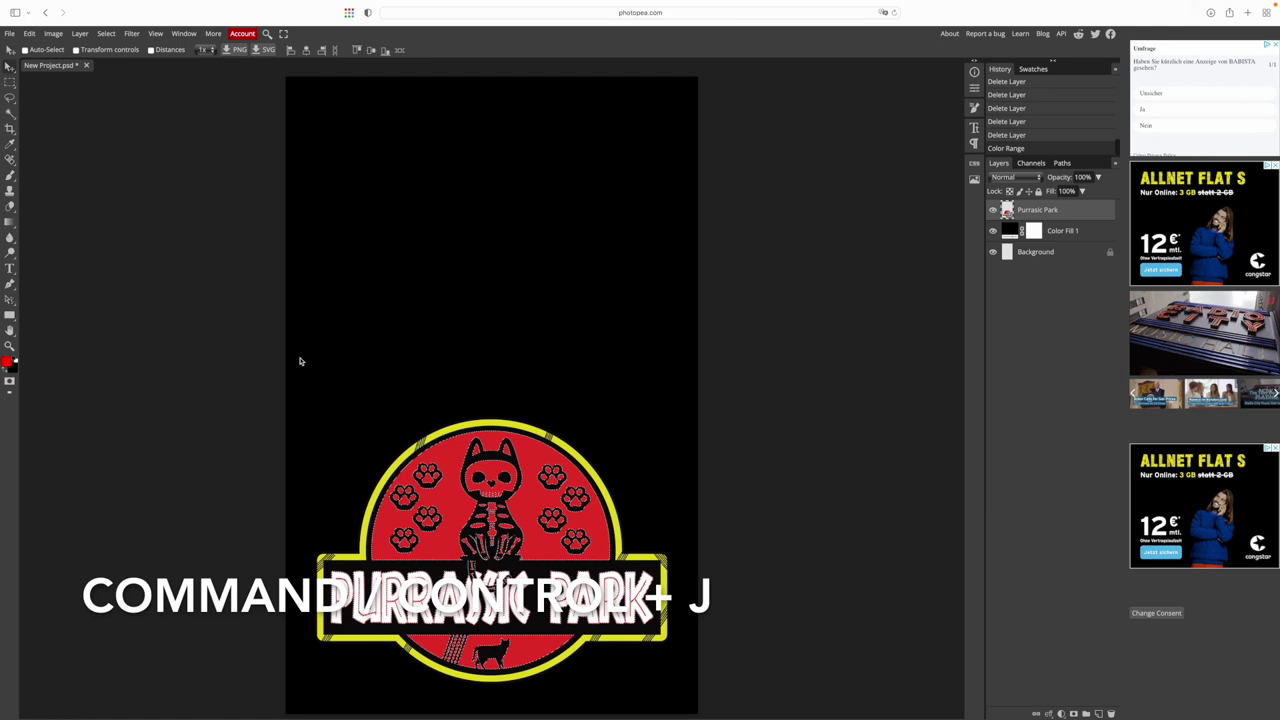
pyautogui.hotkey('ctrl', 'j')
pyautogui.moveTo(532, 469); pyautogui.dragTo(525, 160)
pyautogui.click(1037, 230)
# - Select the red on Purrassic Park, rasterize the layer, and delete the red areas
pyautogui.click(106, 33)
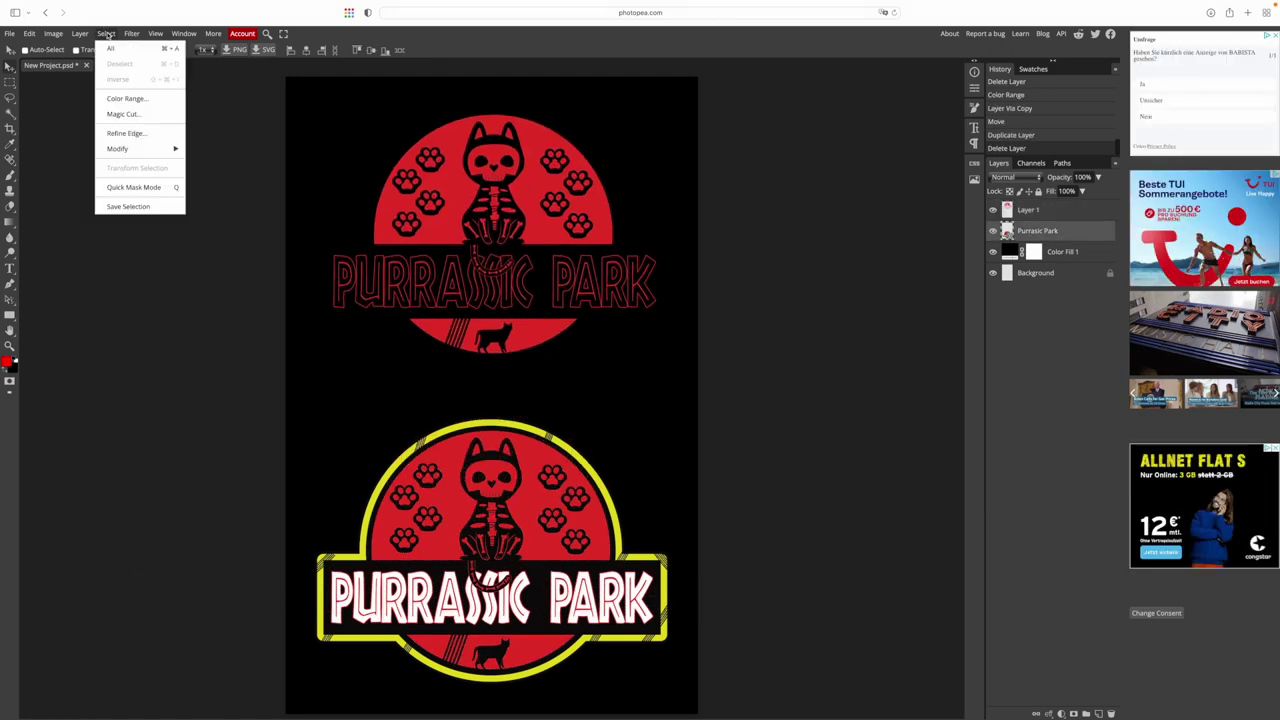
pyautogui.click(128, 99)
pyautogui.click(292, 363)
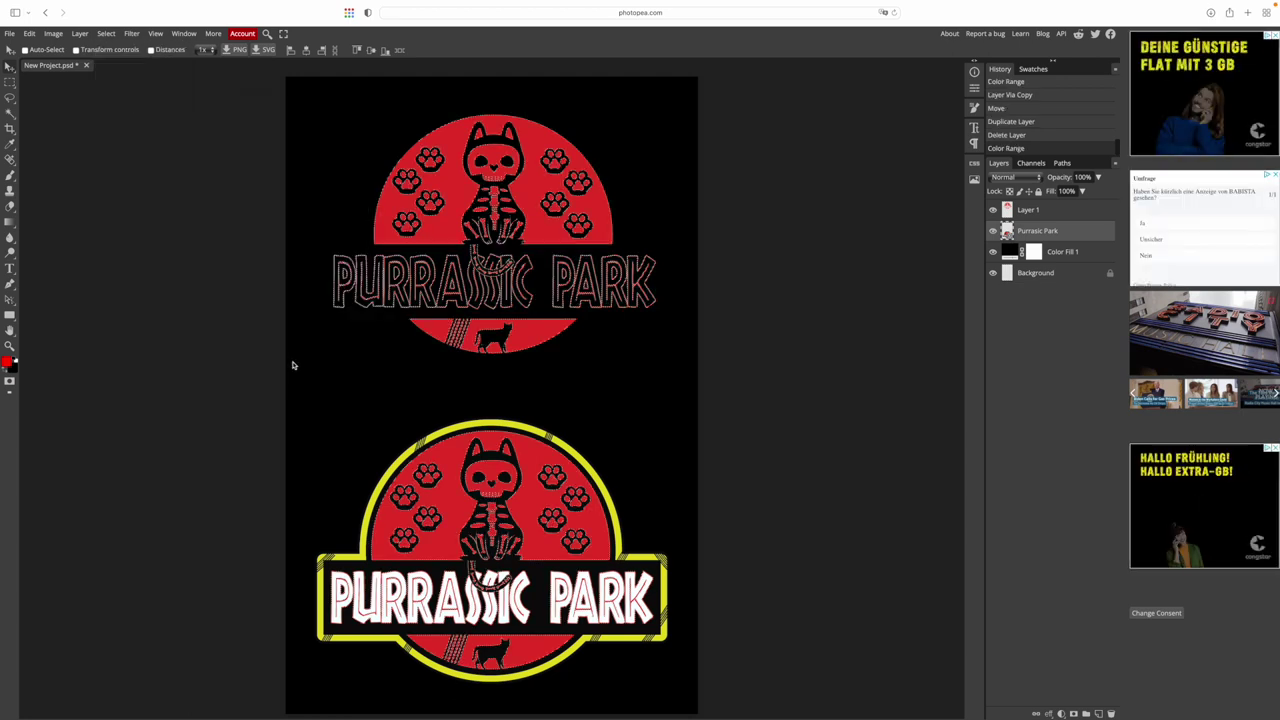
pyautogui.rightClick(1037, 230)
pyautogui.click(1060, 298)
pyautogui.press('Delete')
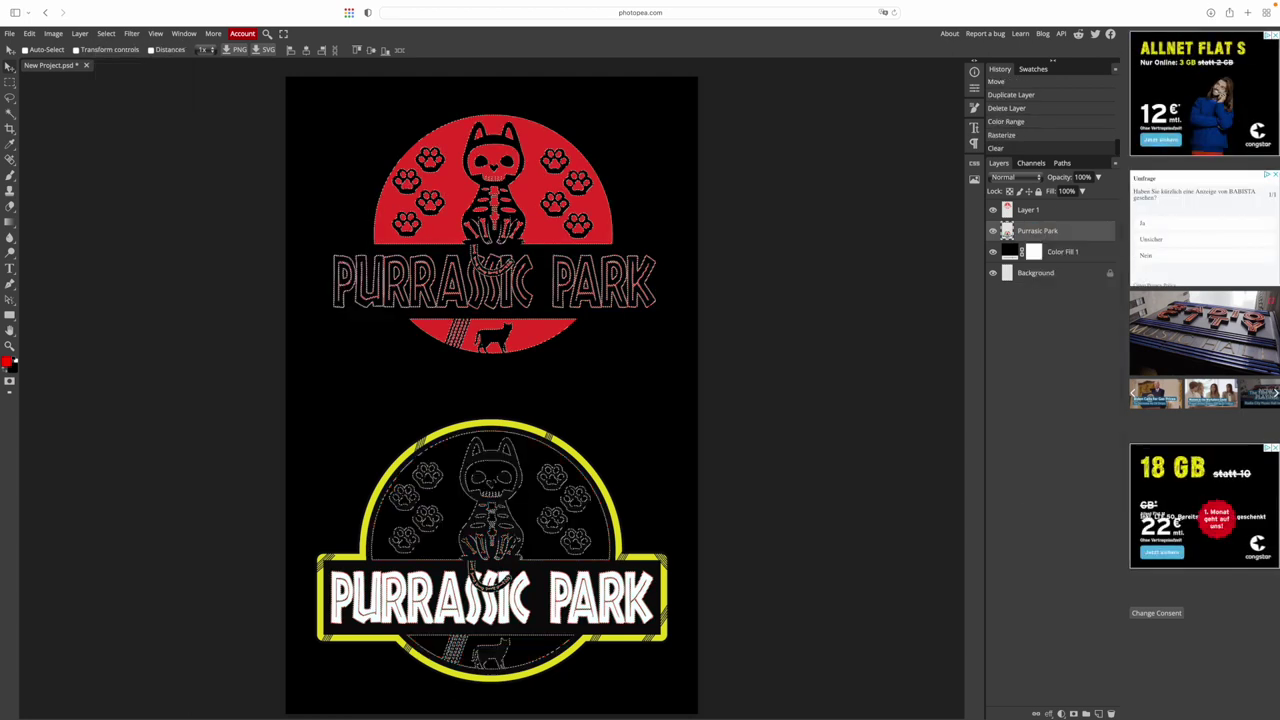
# - Deselect and hide Color Fill 1 and Purrassic Park, leaving only red Layer 1 visible
pyautogui.click(1017, 210)
pyautogui.hotkey('ctrl', 'd')
pyautogui.click(993, 252)
pyautogui.click(993, 230)
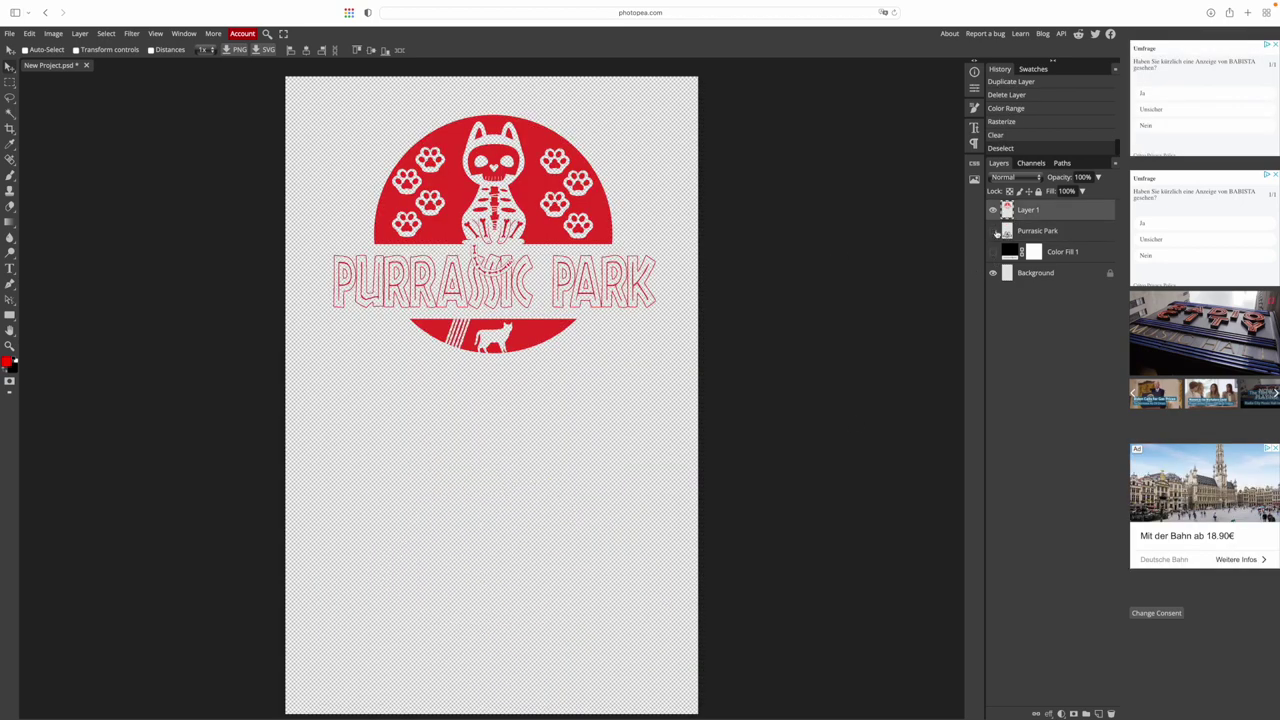
pyautogui.rightClick(1023, 213)
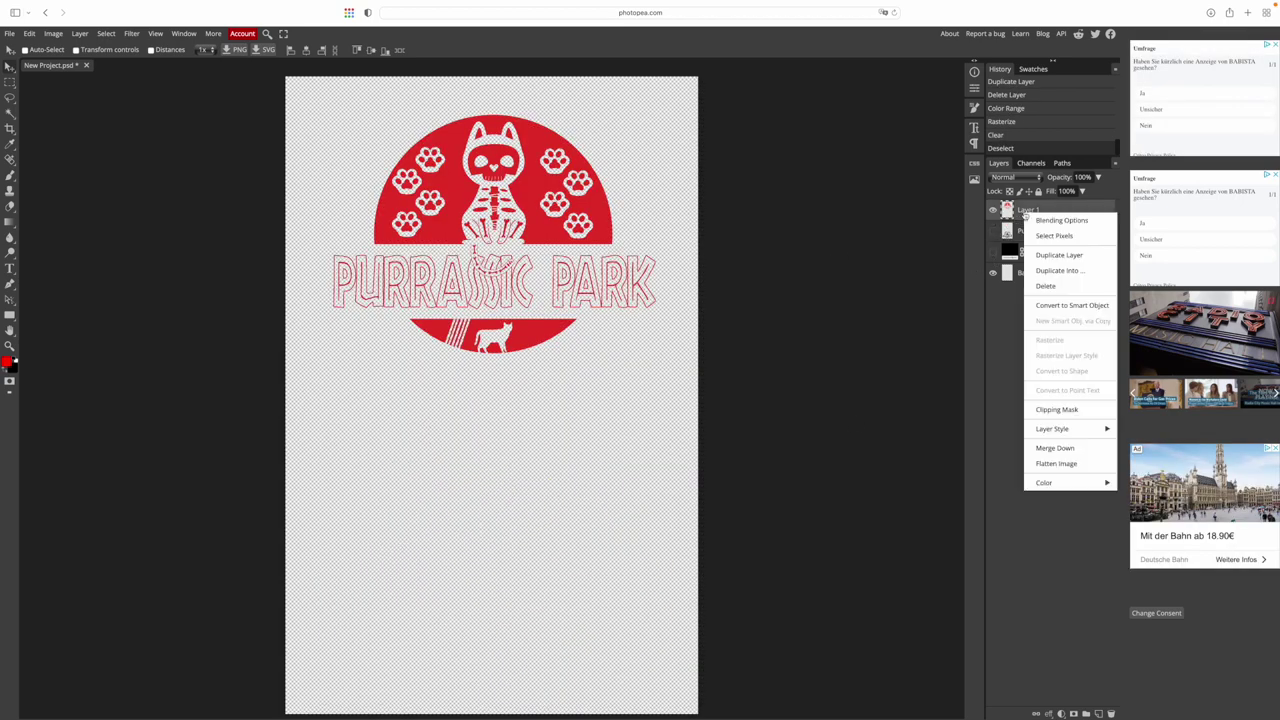
# - Duplicate red Layer 1 into the lower half, then open and cancel the TIFF export settings
pyautogui.click(1057, 256)
pyautogui.moveTo(530, 212); pyautogui.dragTo(534, 552)
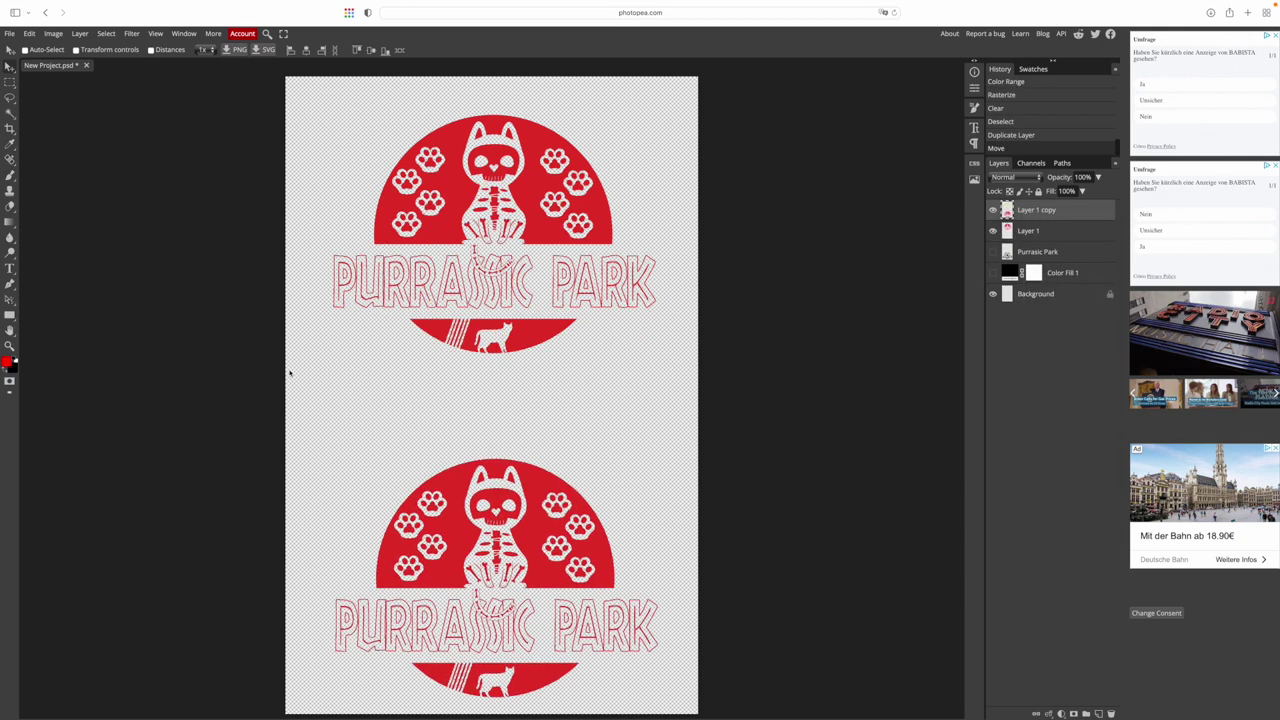
pyautogui.click(9, 33)
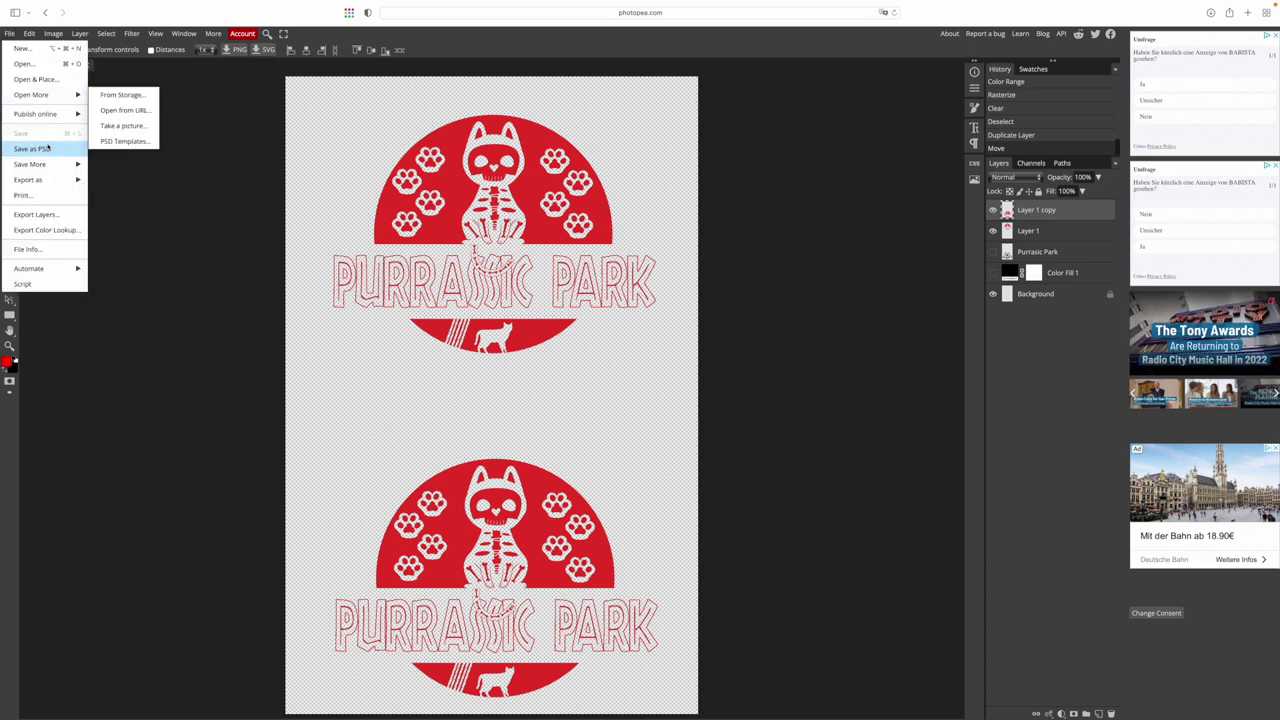
pyautogui.moveTo(40, 179)
pyautogui.moveTo(130, 257)
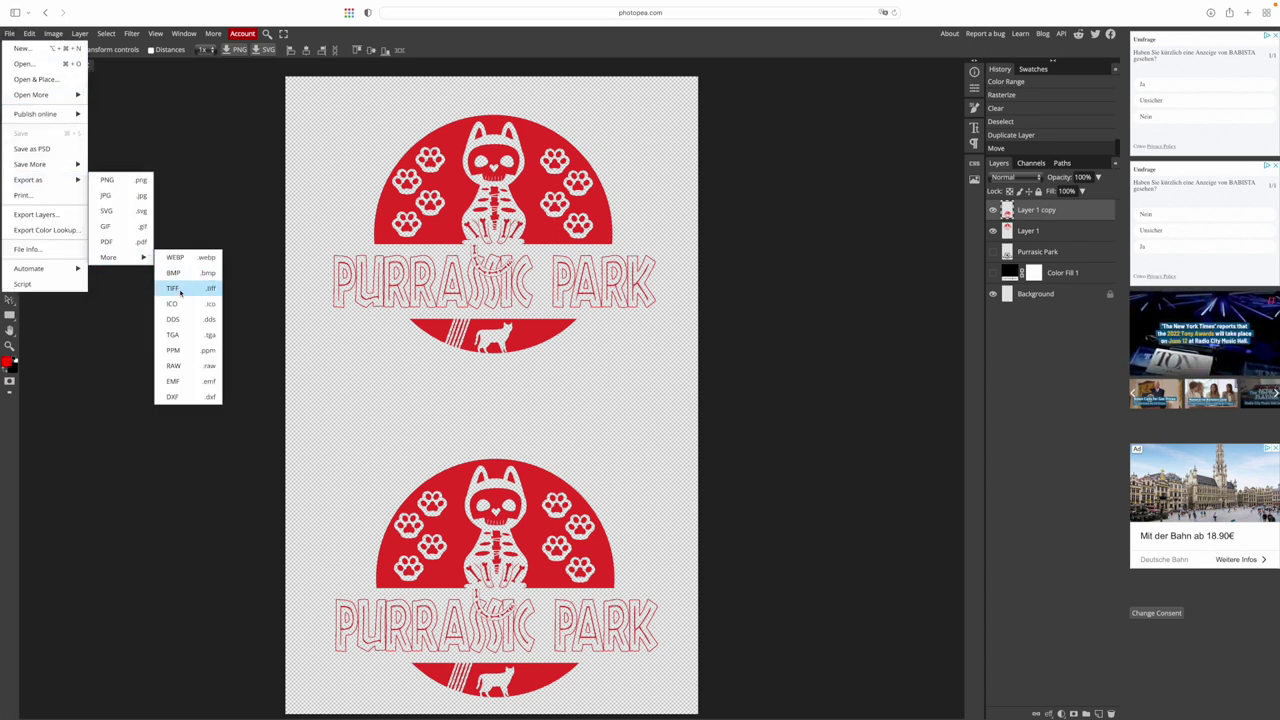
pyautogui.click(180, 289)
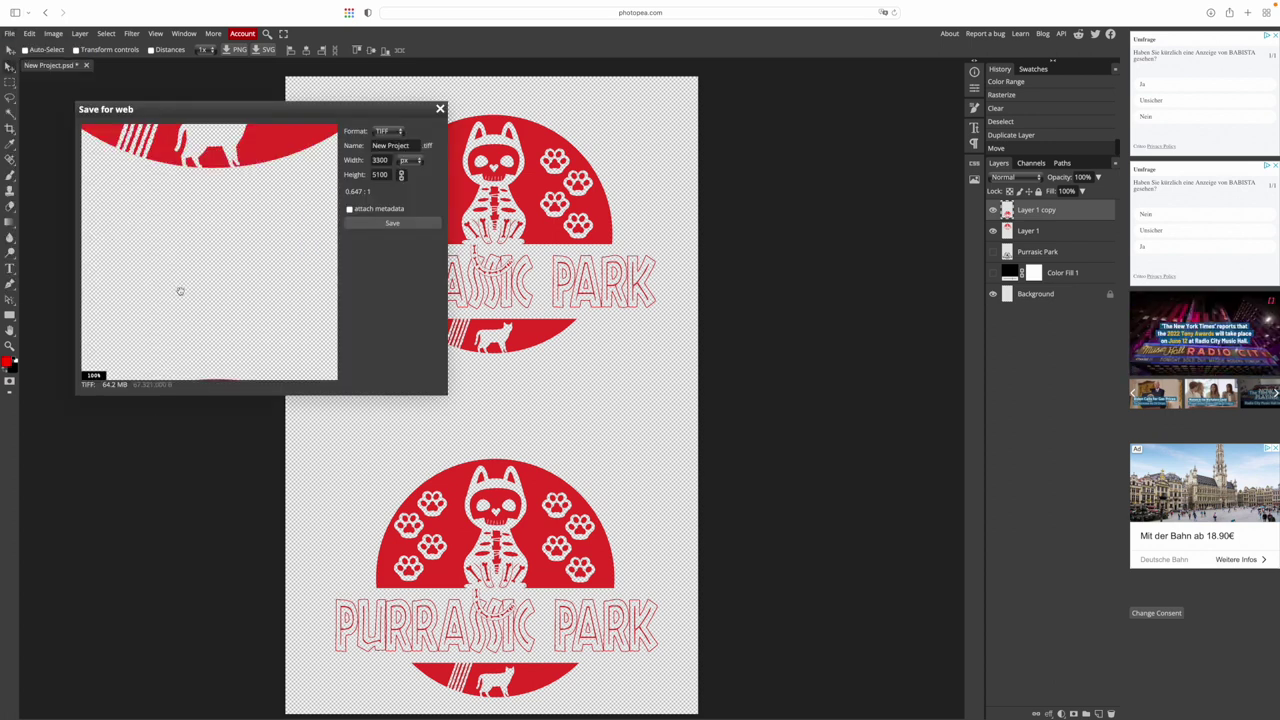
pyautogui.tripleClick(409, 147)
pyautogui.press('BackSpace')
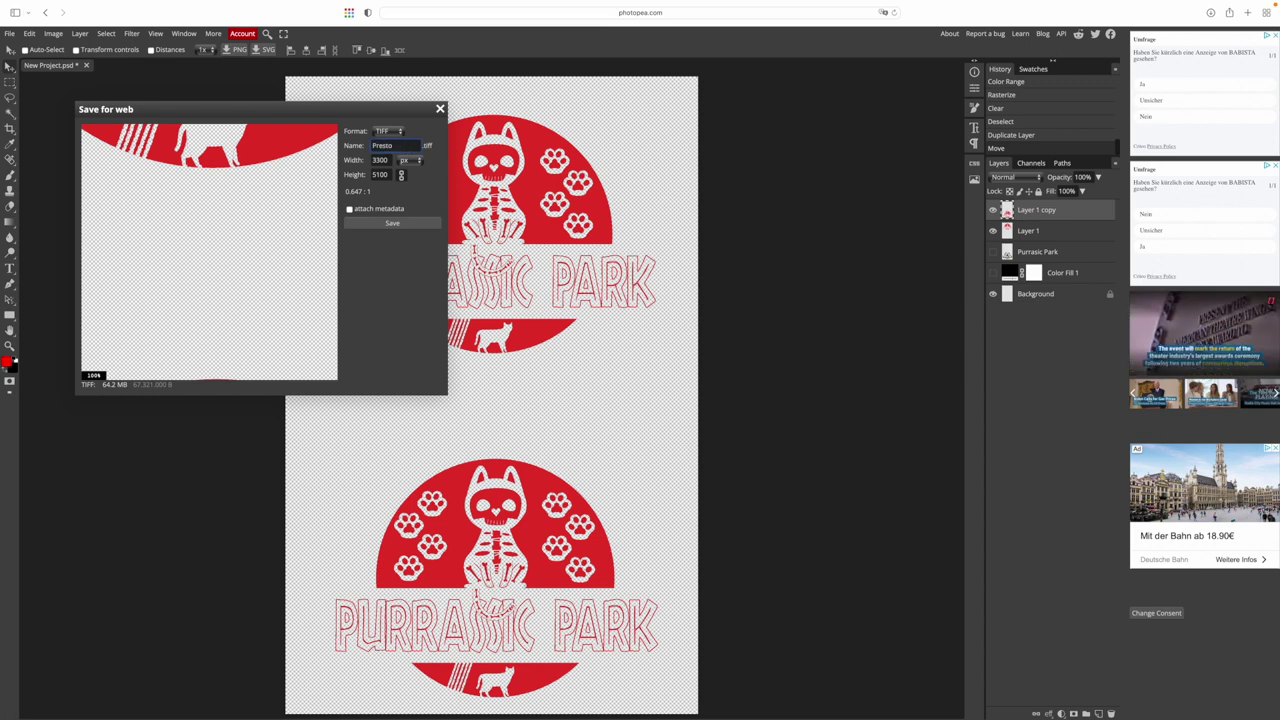
pyautogui.click(439, 109)
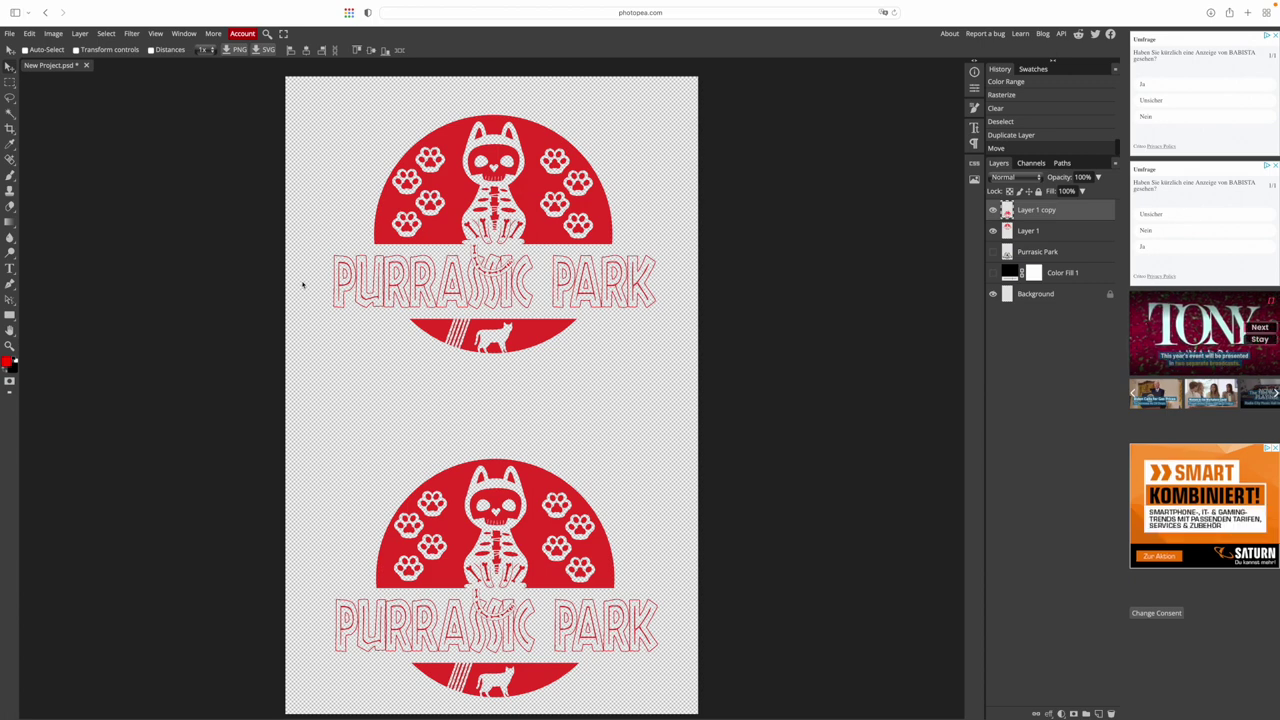
# - Show Purrassic Park, hide both red layers, and duplicate the logo into the top half
pyautogui.click(993, 251)
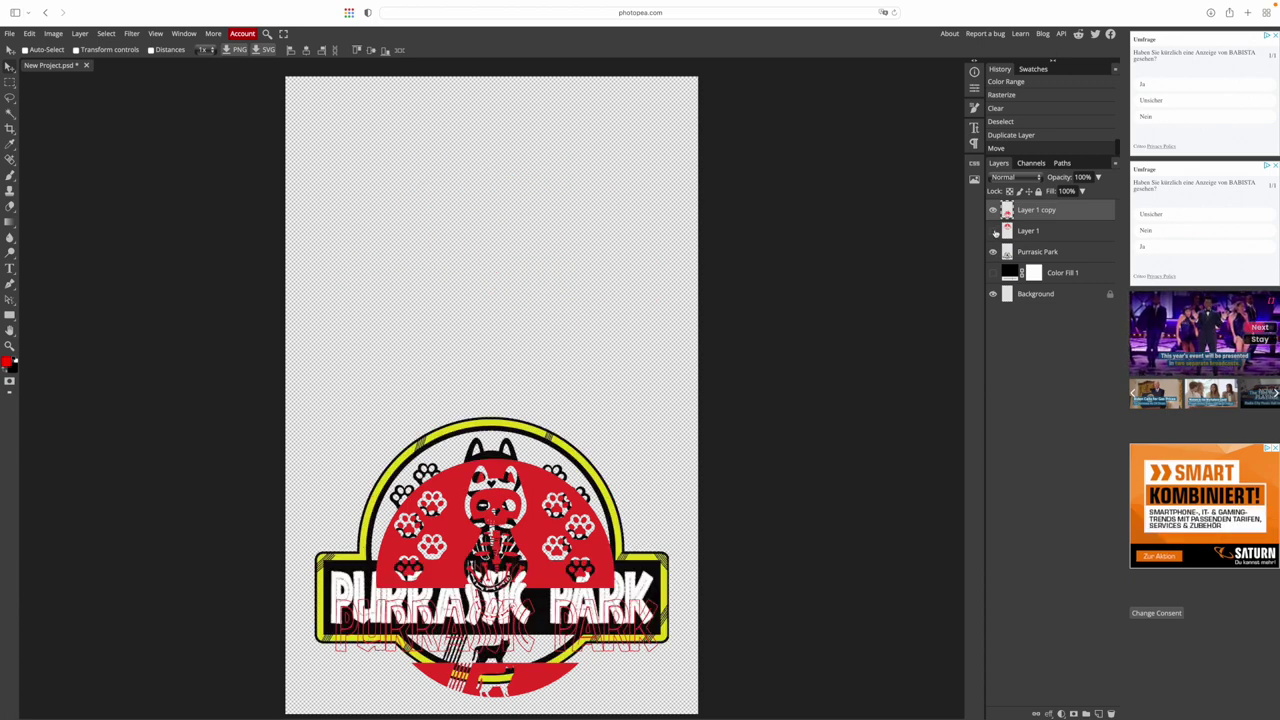
pyautogui.click(993, 230)
pyautogui.click(993, 209)
pyautogui.rightClick(1030, 252)
pyautogui.click(1050, 290)
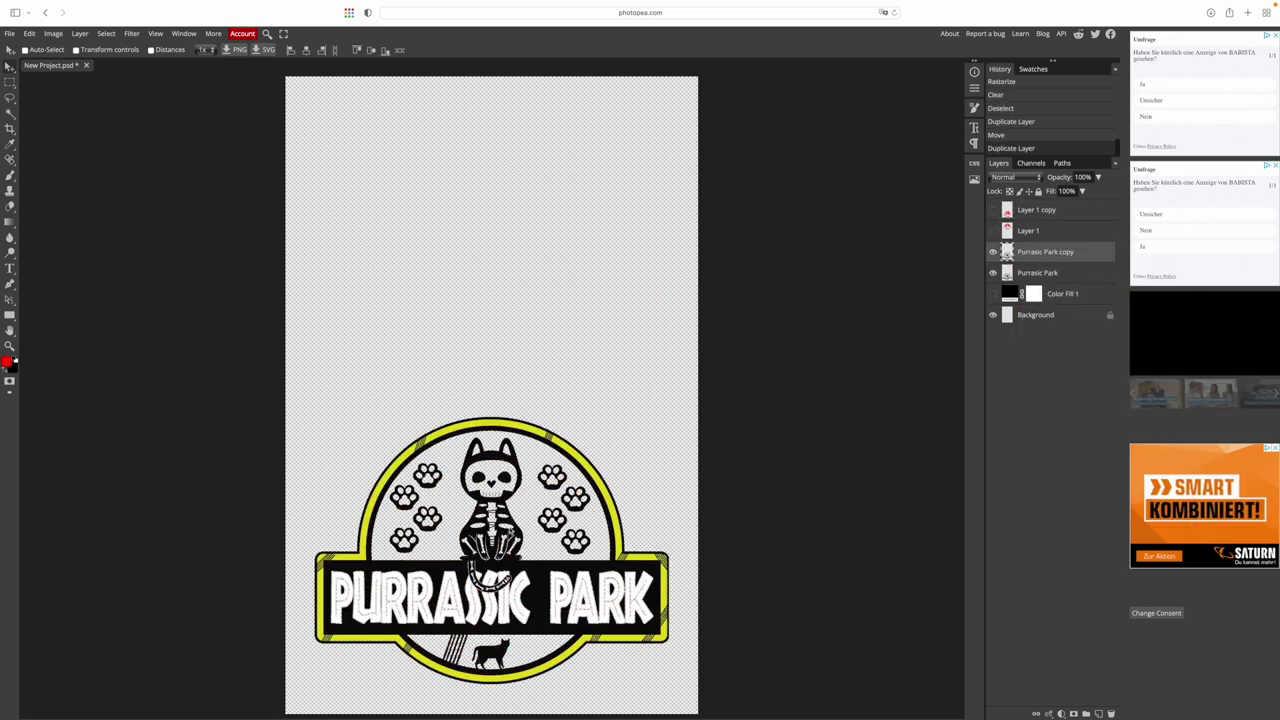
pyautogui.moveTo(495, 520); pyautogui.dragTo(502, 195)
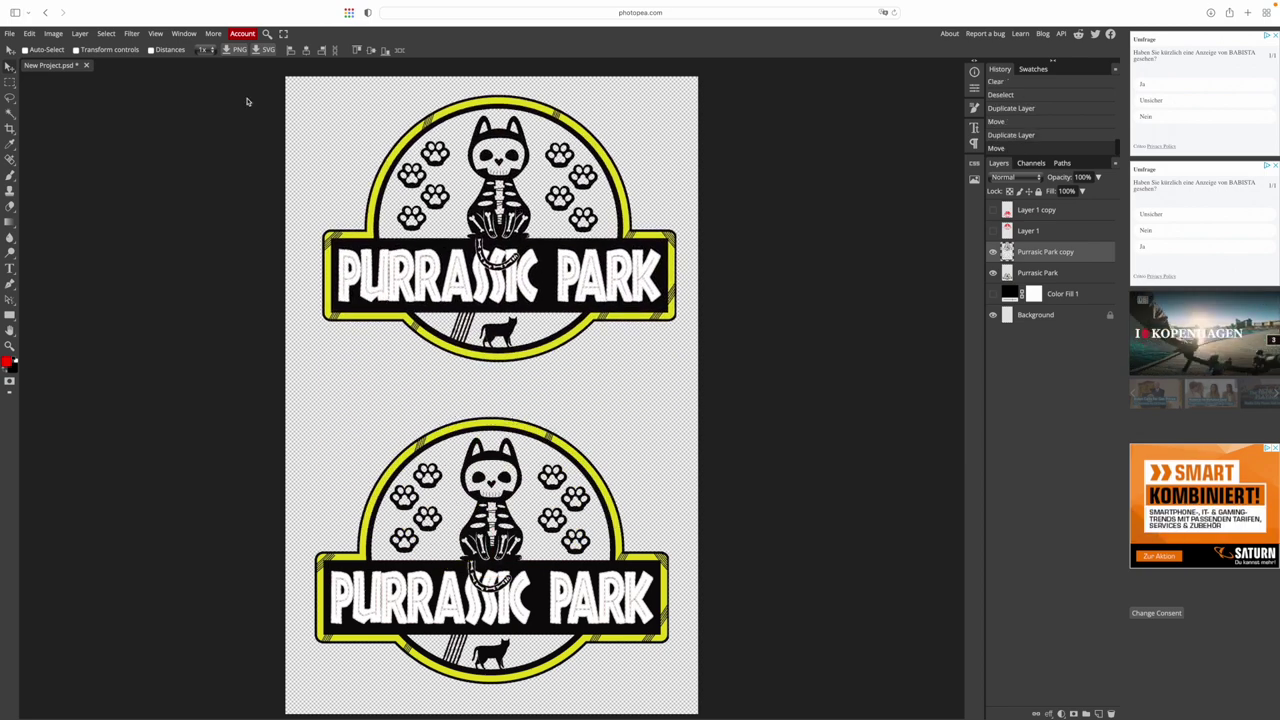
# - Open the TIFF export settings for the black-and-yellow logos and type 'Sele'
pyautogui.click(9, 33)
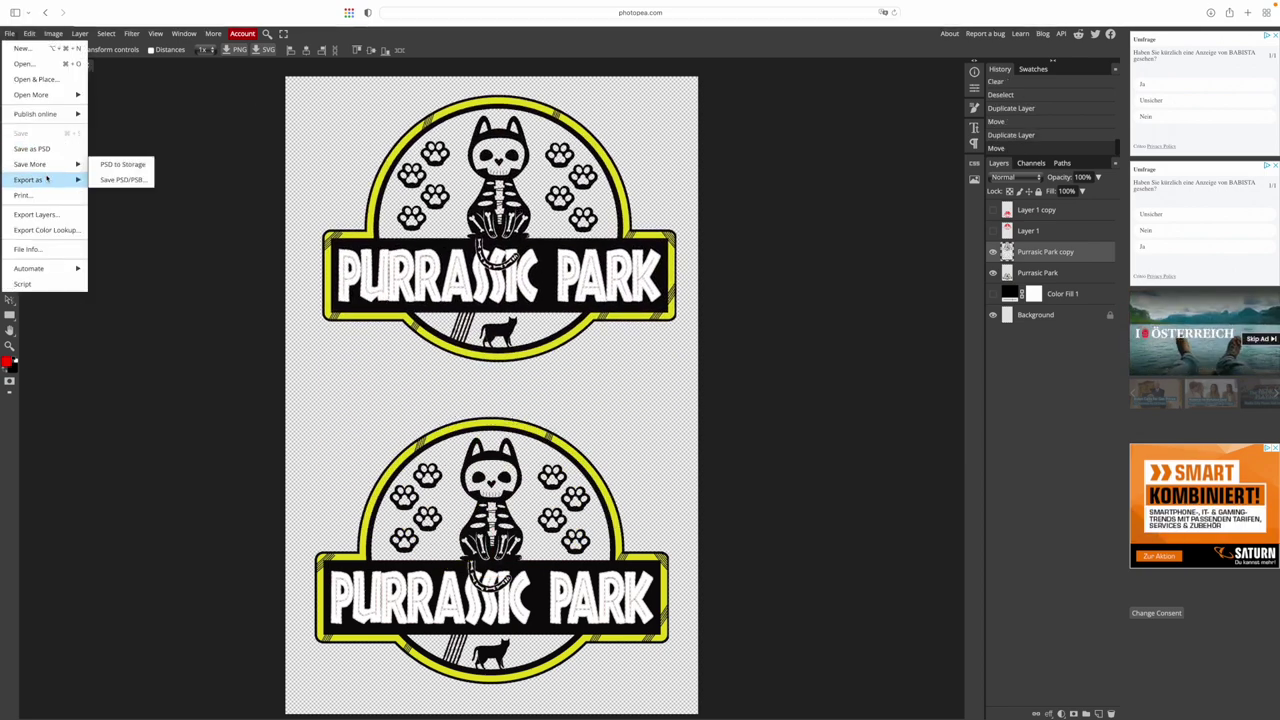
pyautogui.moveTo(40, 180)
pyautogui.moveTo(112, 257)
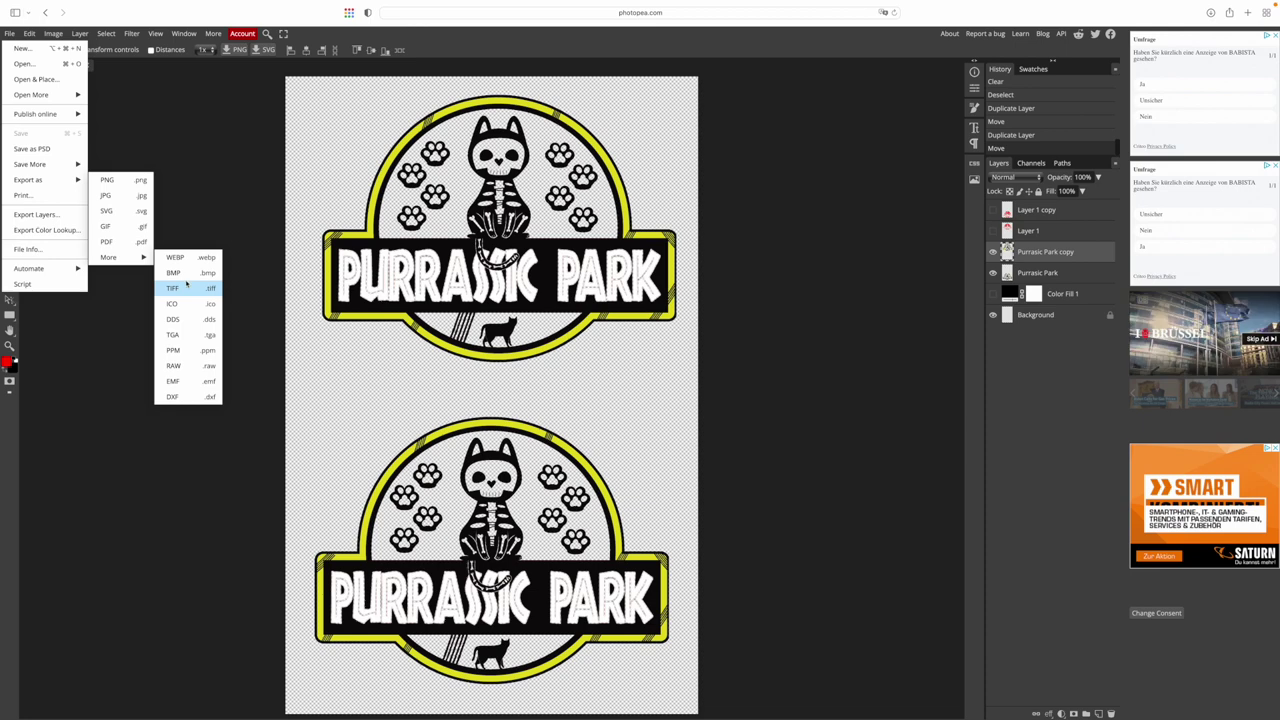
pyautogui.click(174, 289)
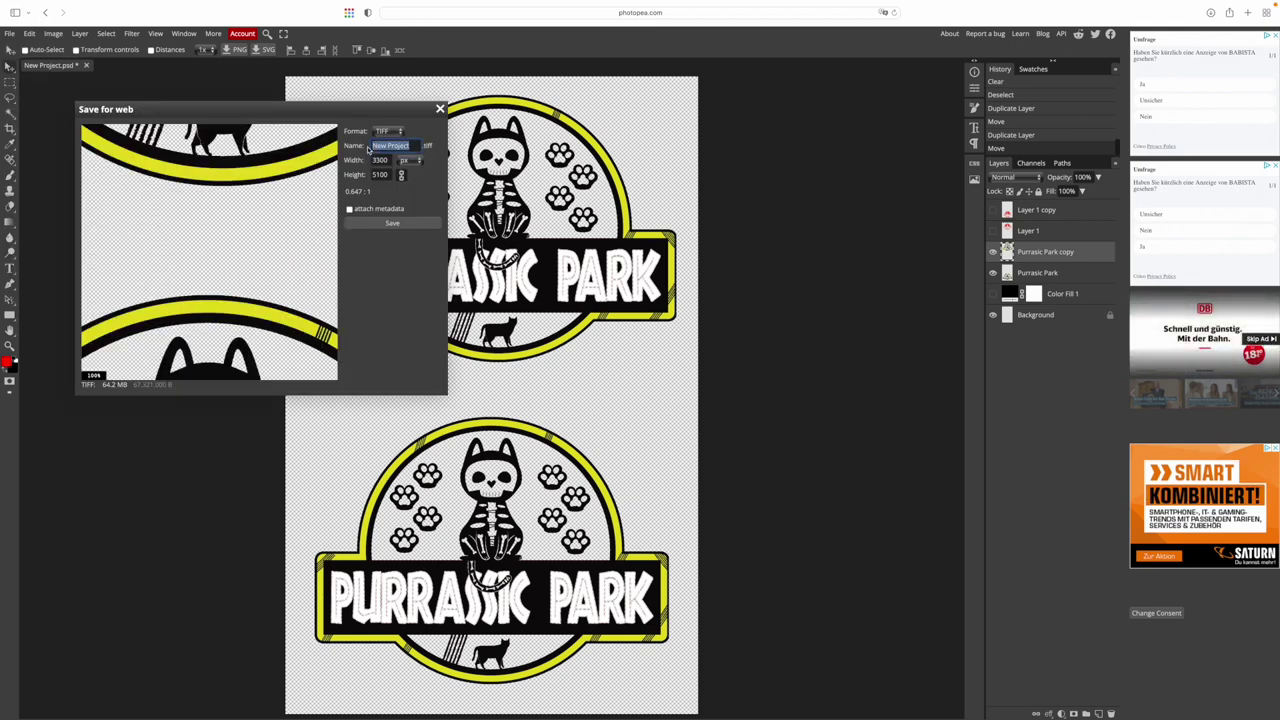
pyautogui.write('Select UB')
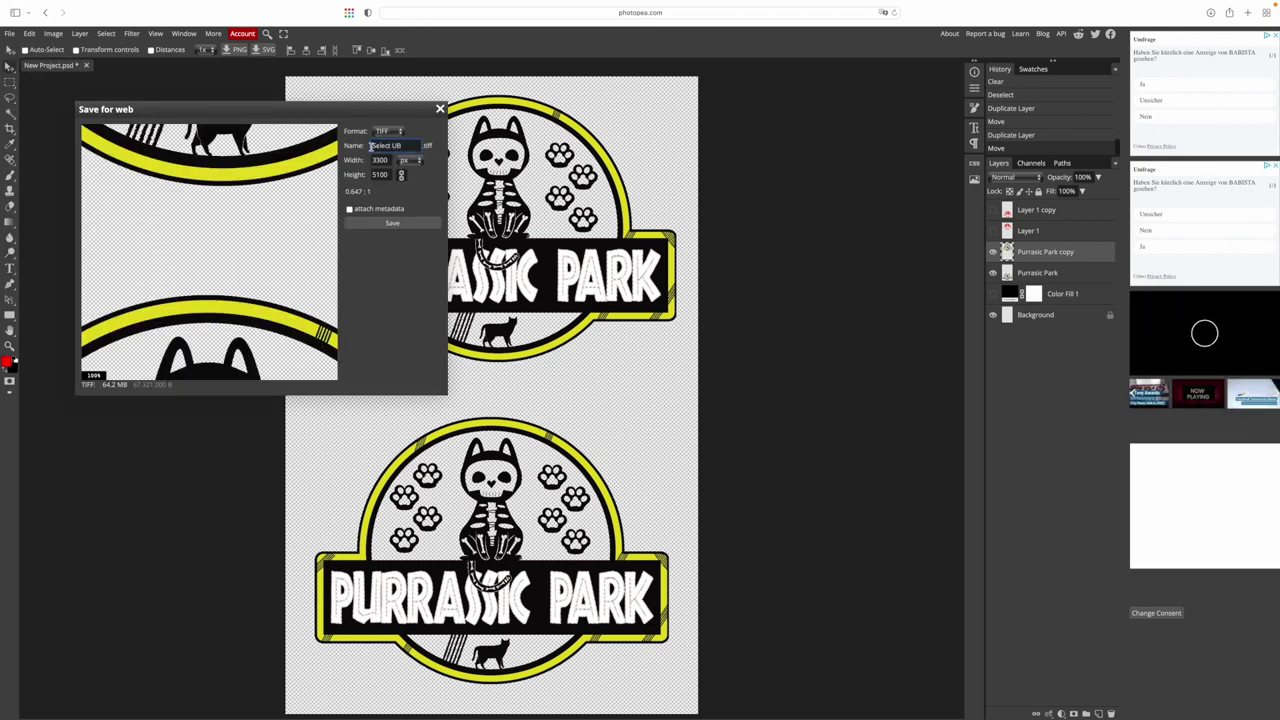